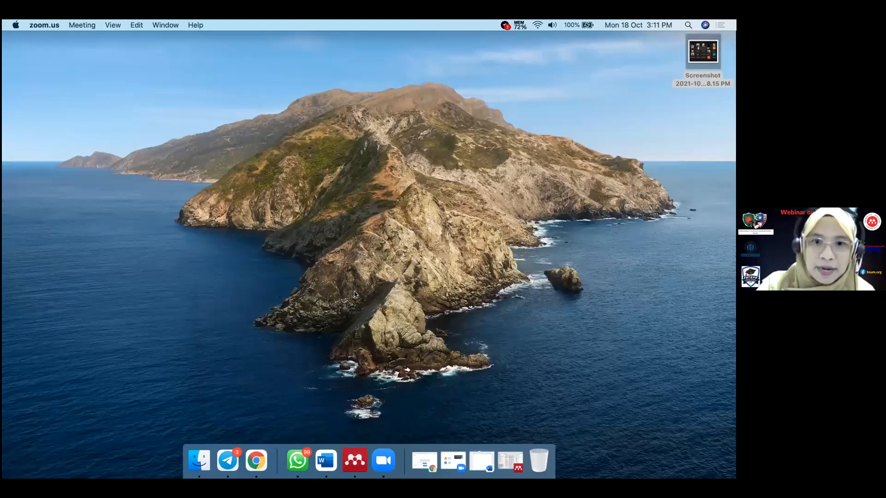
# - View the installed Mendeley applications and bring the running Mendeley Desktop to the front
pyautogui.press('F4')
pyautogui.hscroll(3, 351, 280)
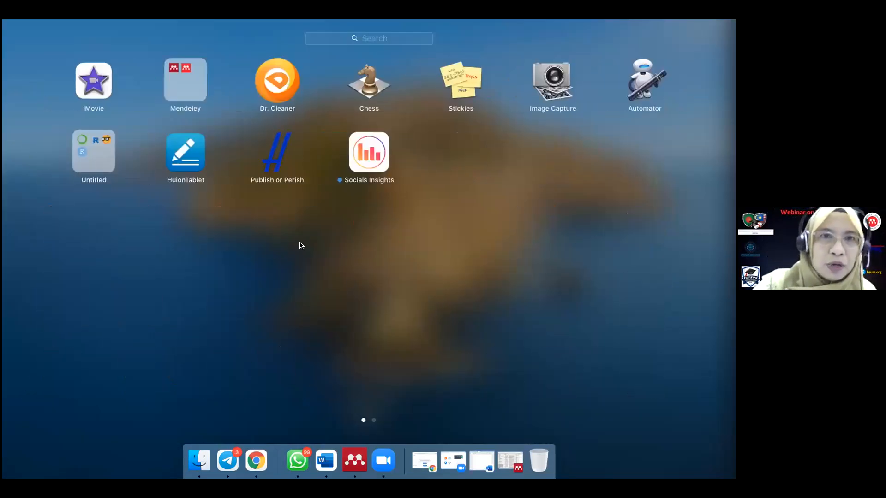
pyautogui.click(192, 85)
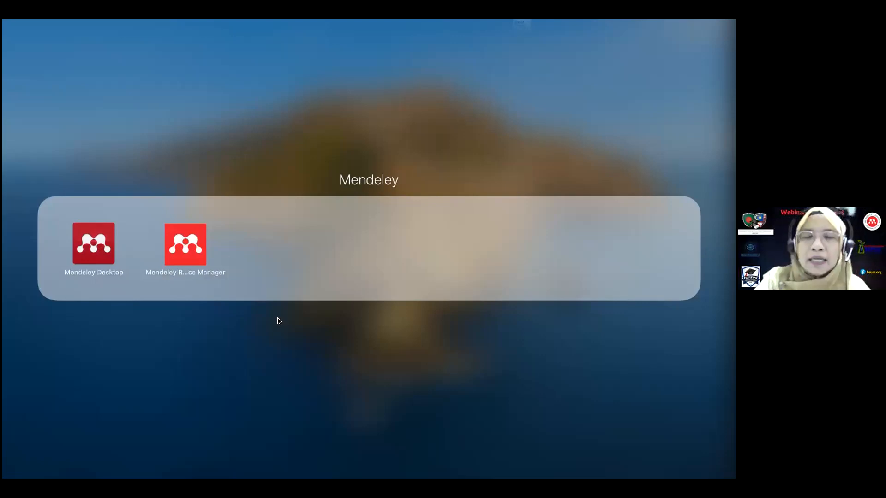
pyautogui.click(218, 353)
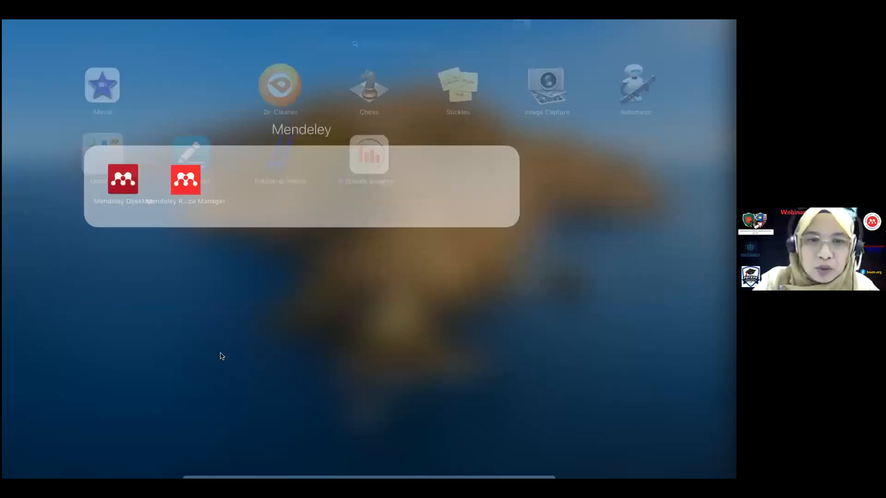
pyautogui.click(362, 472)
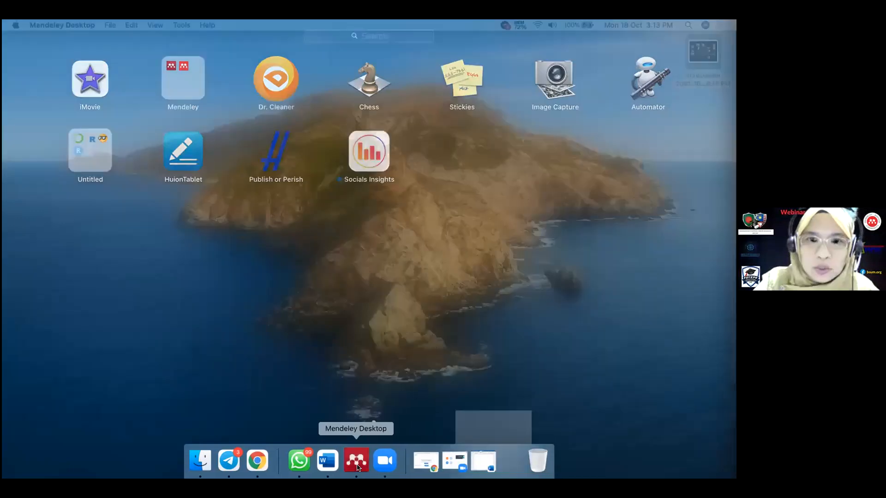
pyautogui.moveTo(472, 37); pyautogui.dragTo(470, 36)
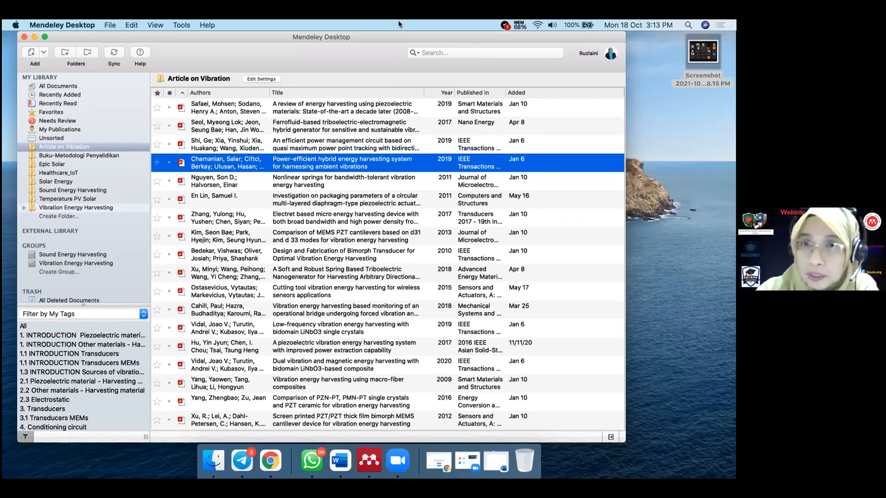
# - Choose the command to install the Web Importer
pyautogui.click(178, 26)
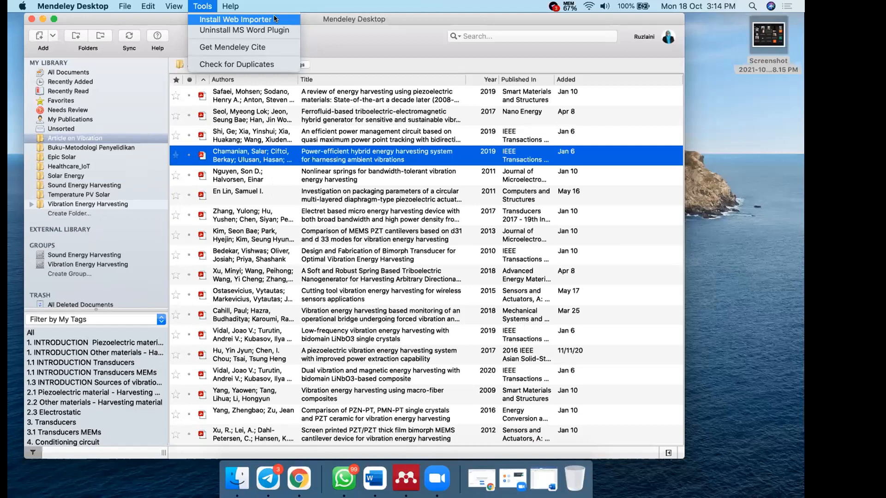
pyautogui.click(275, 20)
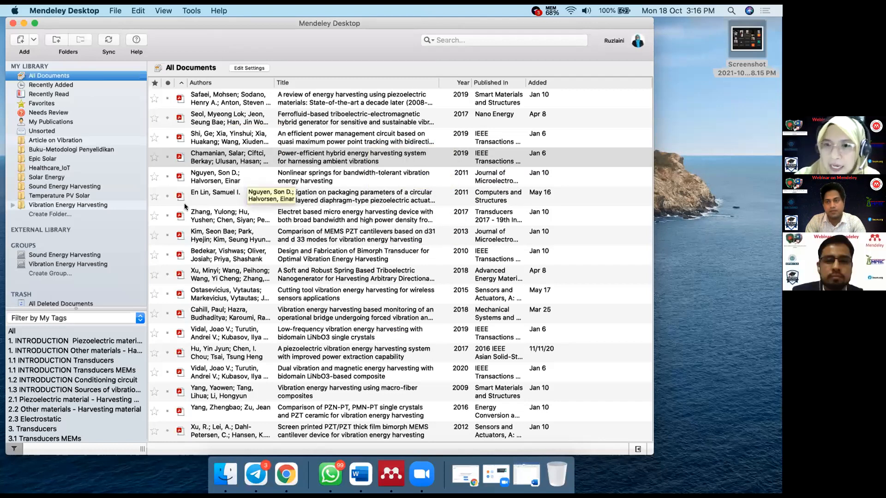
# - Mark the first paper in All Documents, the review of energy harvesting using piezoelectric materials, as a favourite and display Favorites
pyautogui.click(42, 141)
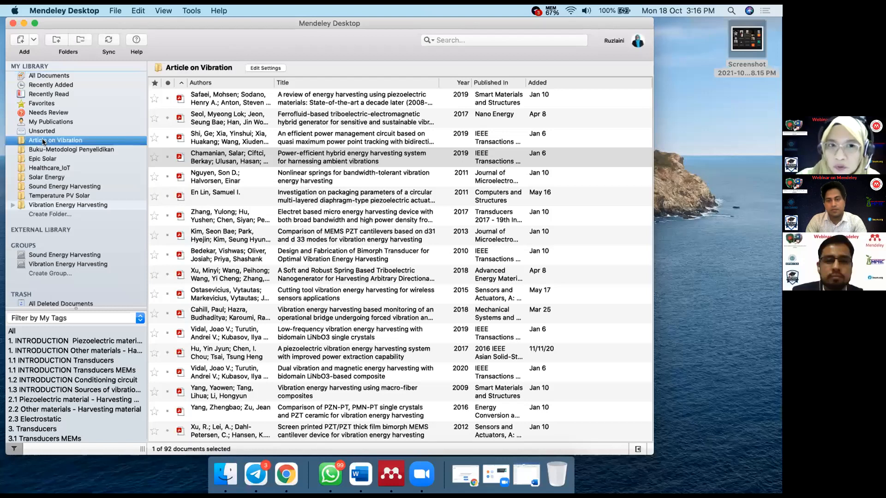
pyautogui.click(91, 74)
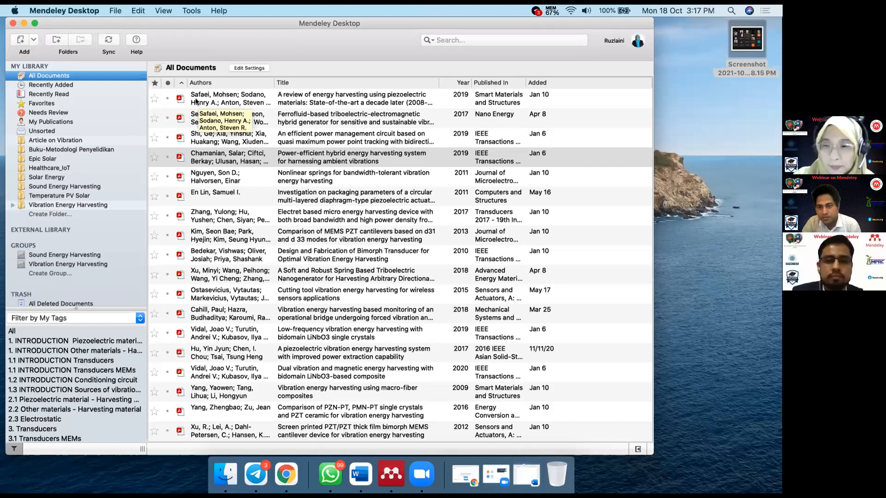
pyautogui.click(155, 100)
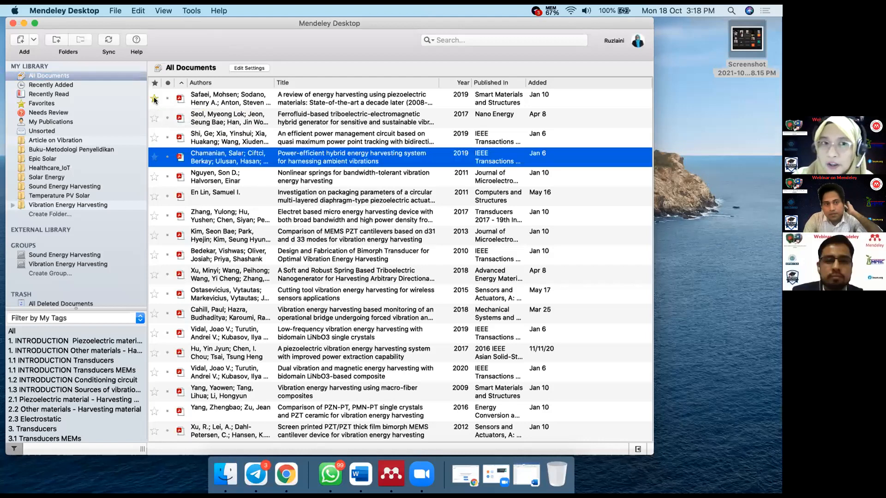
pyautogui.click(42, 102)
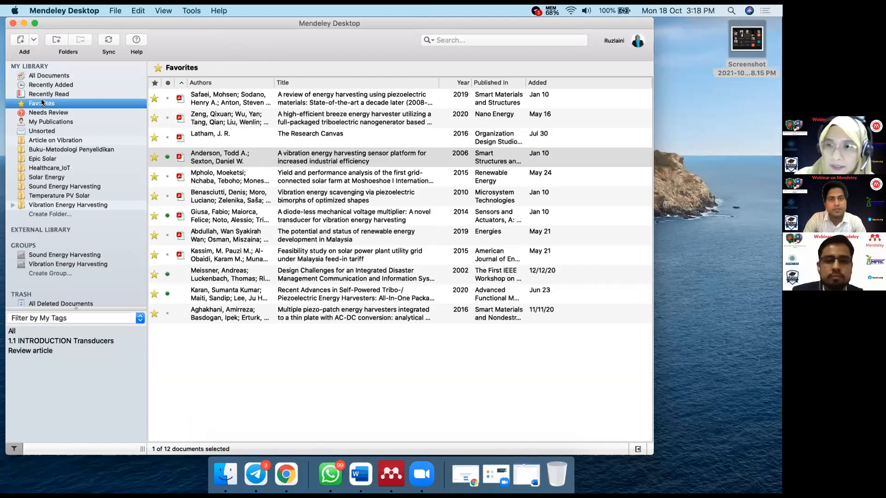
# - Show the Article on Vibration folder and sort its documents by favourite status, with starred papers first
pyautogui.click(49, 139)
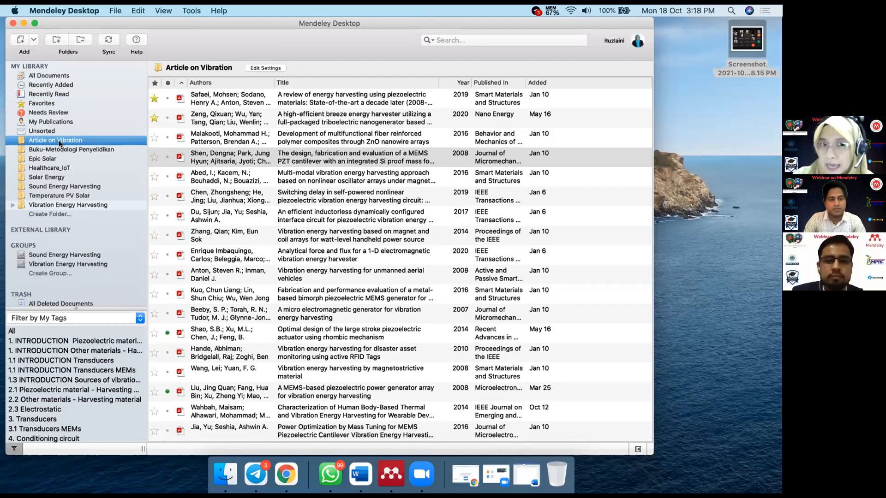
pyautogui.click(154, 84)
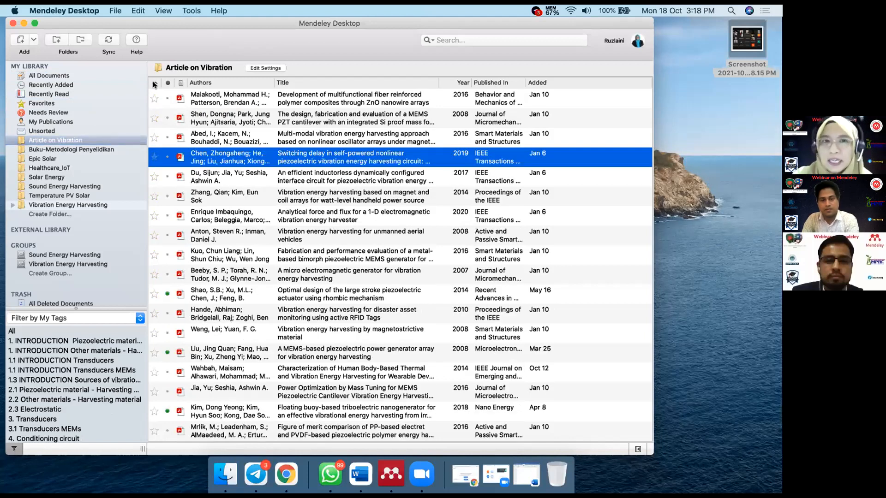
pyautogui.click(154, 84)
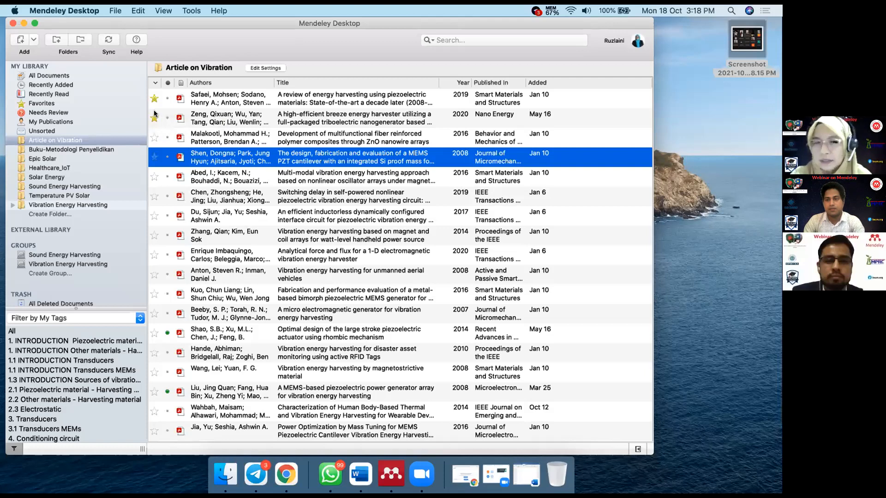
# - Examine the read and unread markers in the Article on Vibration folder and sort its documents by read status
pyautogui.click(167, 91)
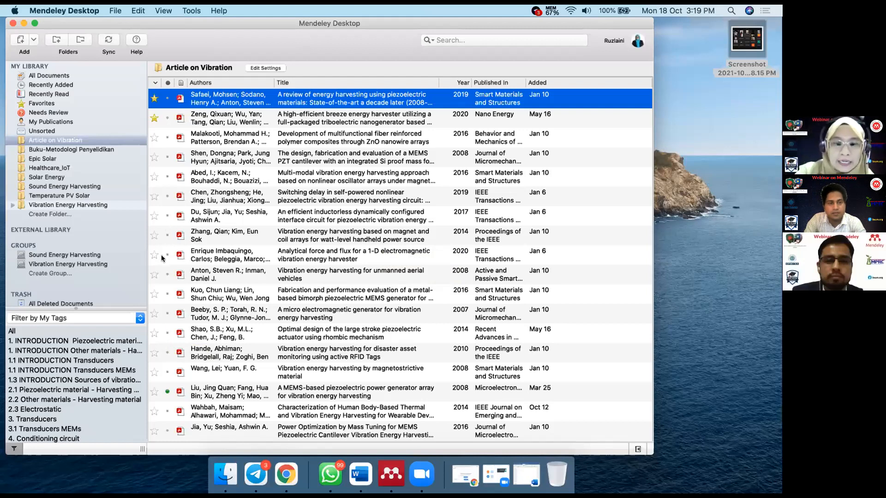
pyautogui.scroll(-5, 163, 258)
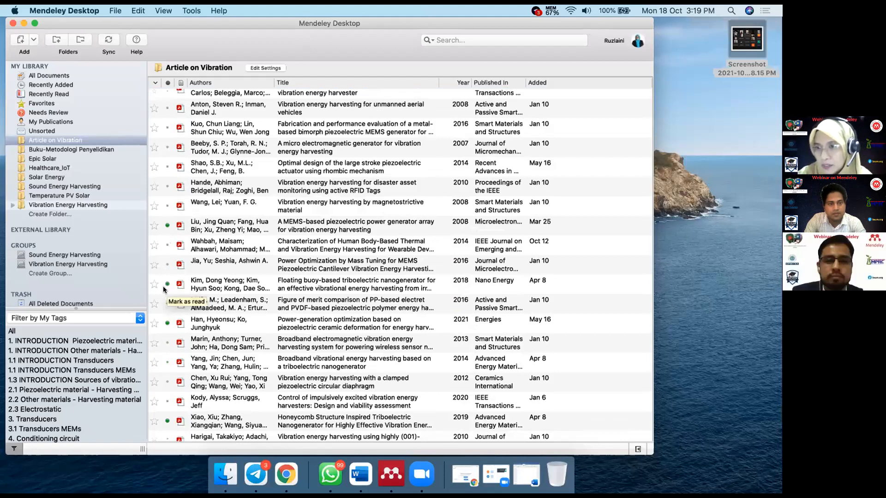
pyautogui.scroll(5, 164, 289)
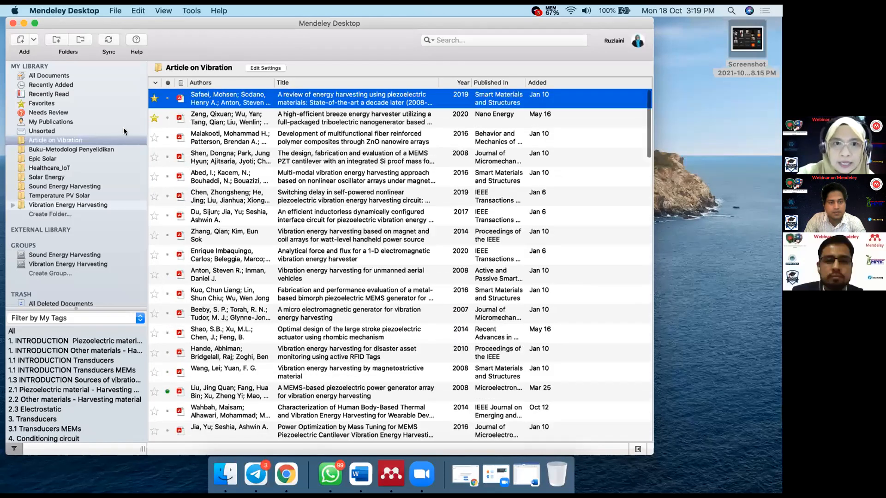
pyautogui.click(167, 83)
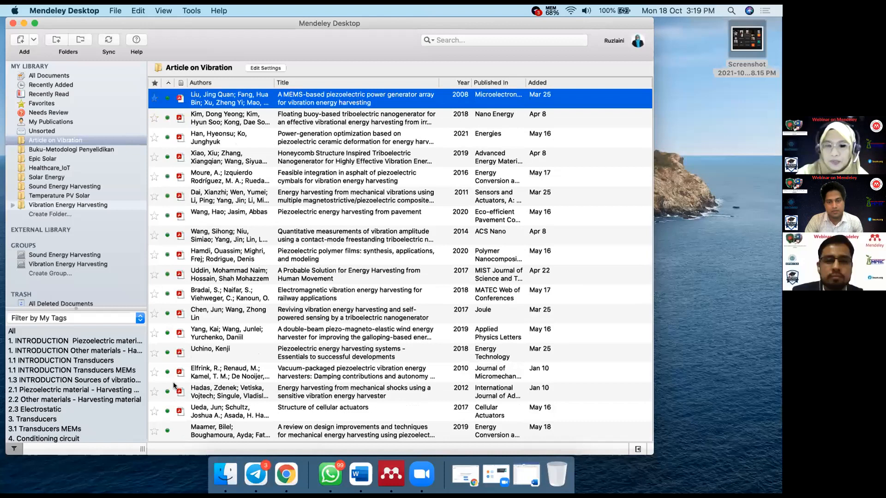
pyautogui.click(168, 82)
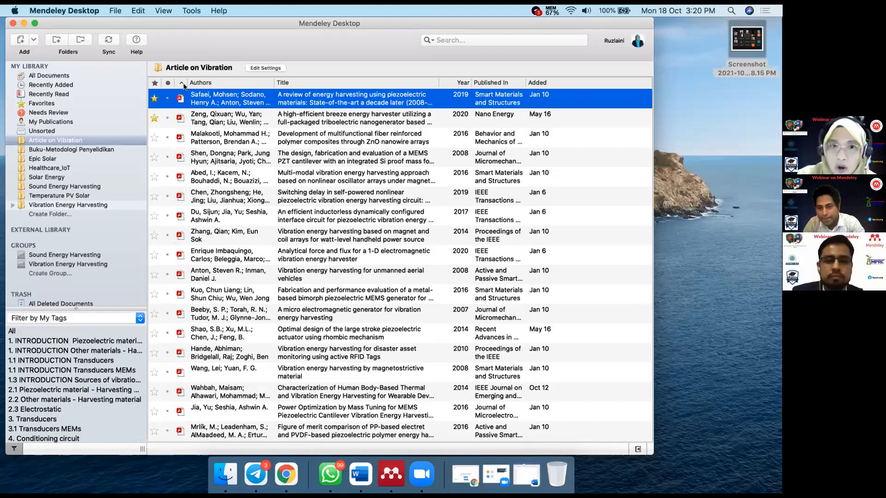
# - Sort the Article on Vibration documents by attached file, by author, and finally by year with the newest first
pyautogui.click(181, 83)
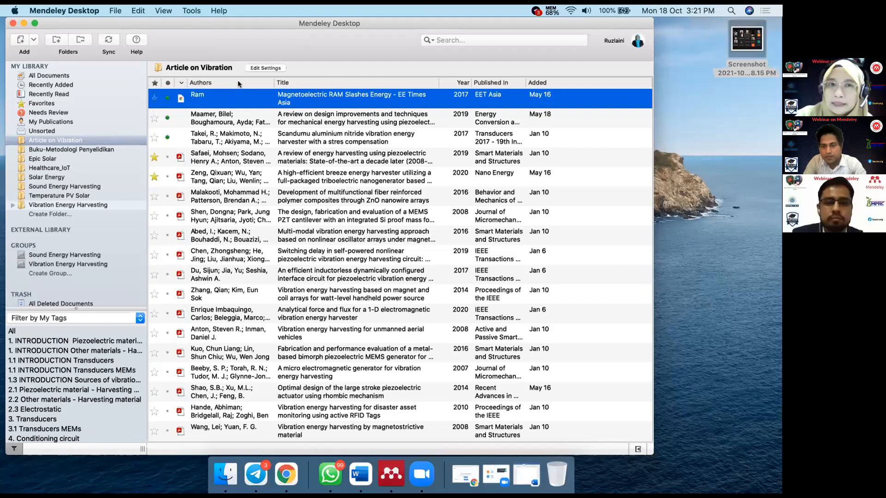
pyautogui.click(261, 82)
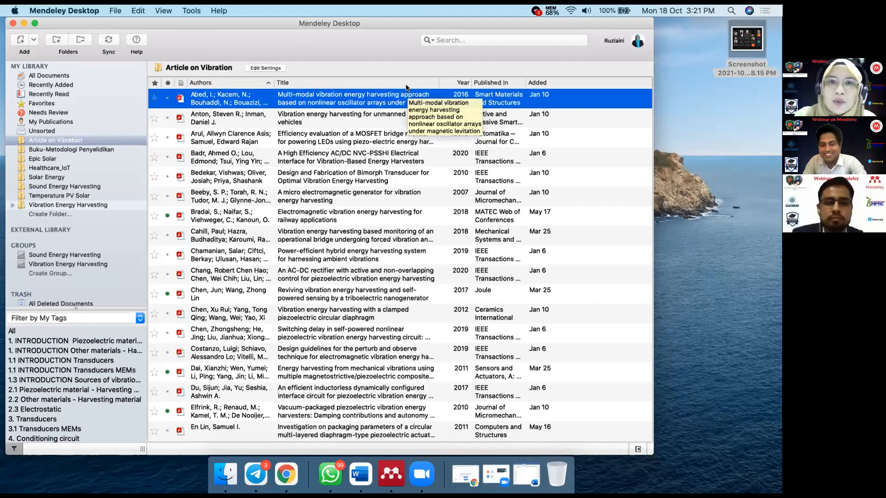
pyautogui.click(463, 83)
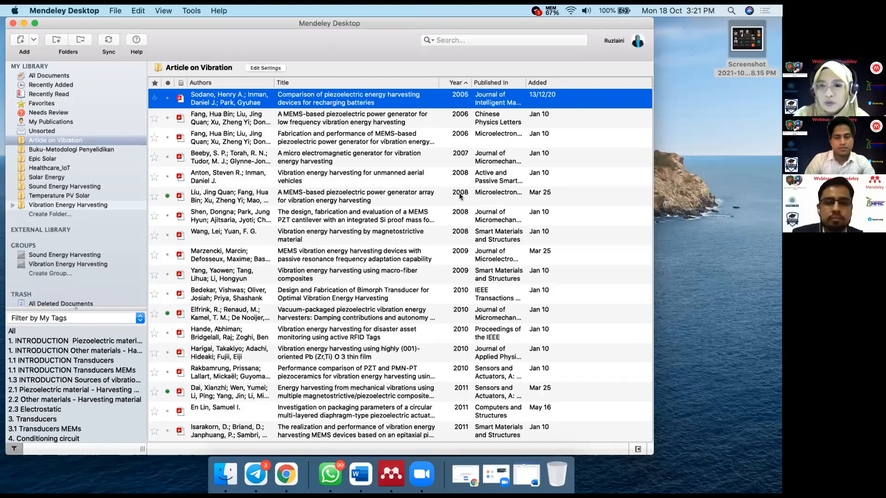
pyautogui.click(465, 81)
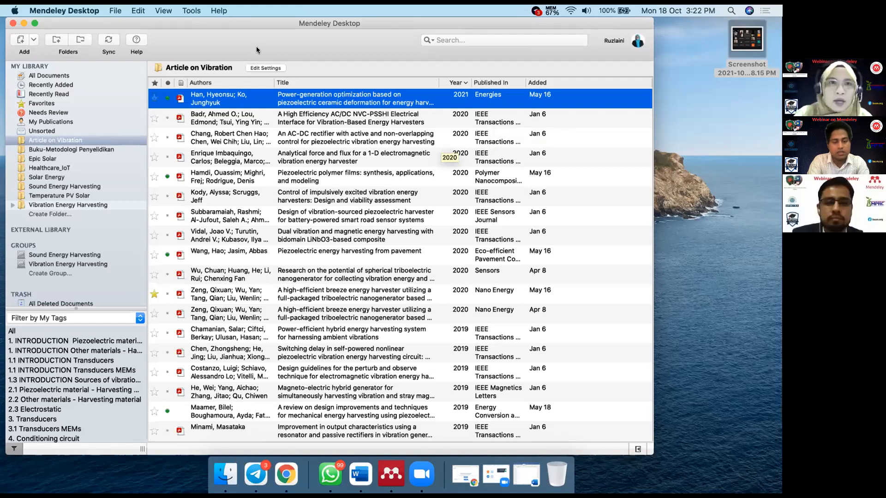
# - Display the library as formatted citations and switch it back to the table view
pyautogui.click(167, 11)
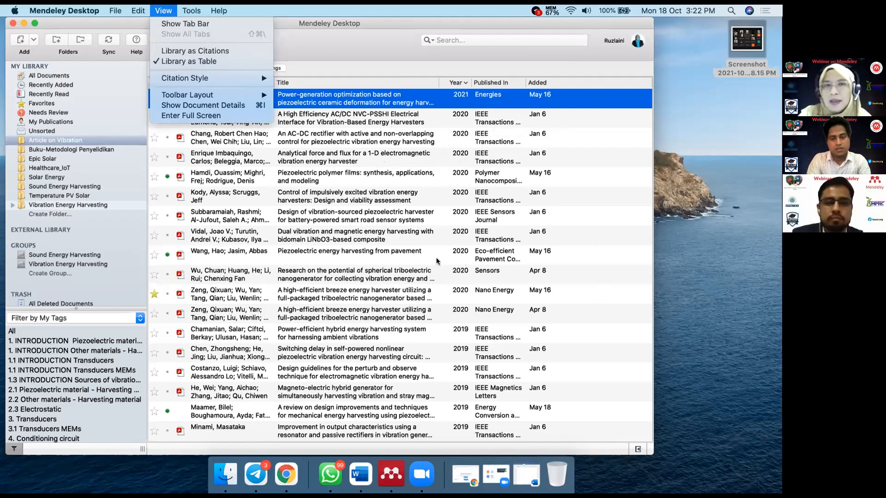
pyautogui.click(214, 51)
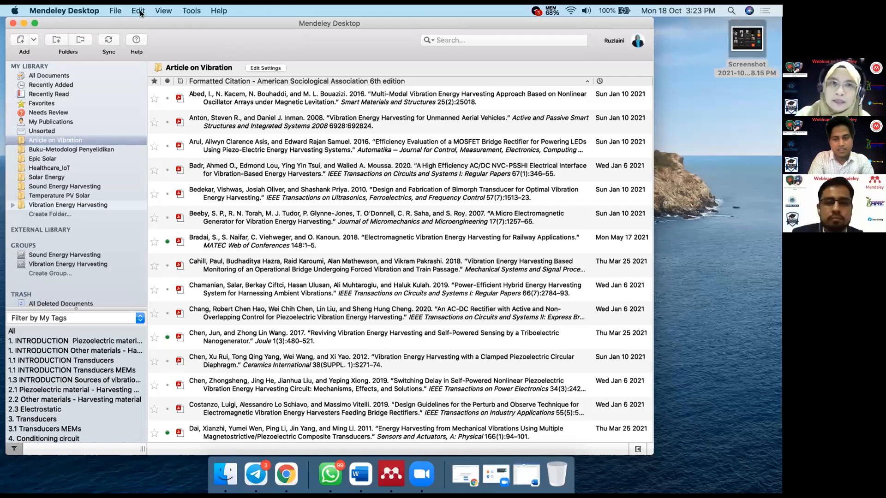
pyautogui.click(163, 10)
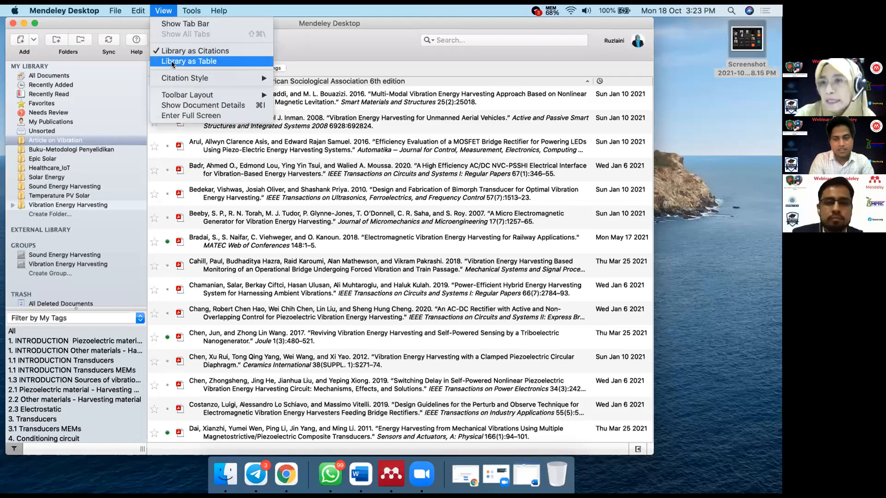
pyautogui.click(172, 63)
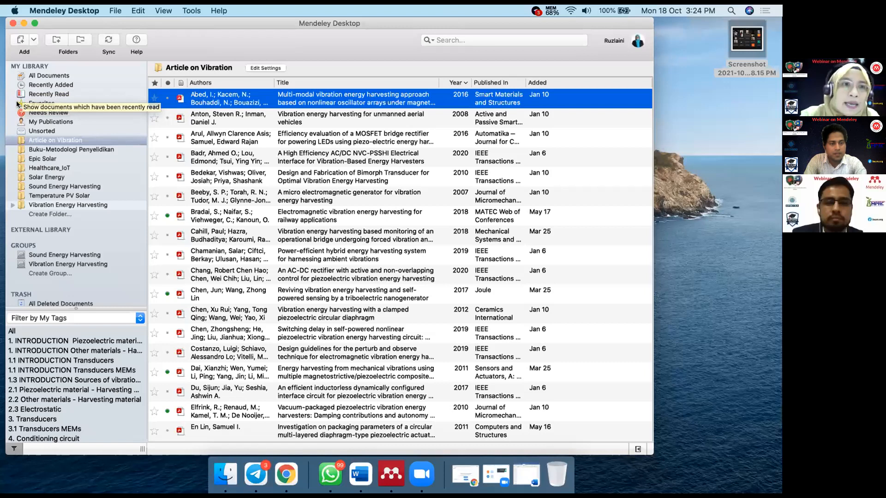
# - Browse the library folders and display the Favorites collection
pyautogui.click(37, 148)
pyautogui.click(38, 140)
pyautogui.click(39, 104)
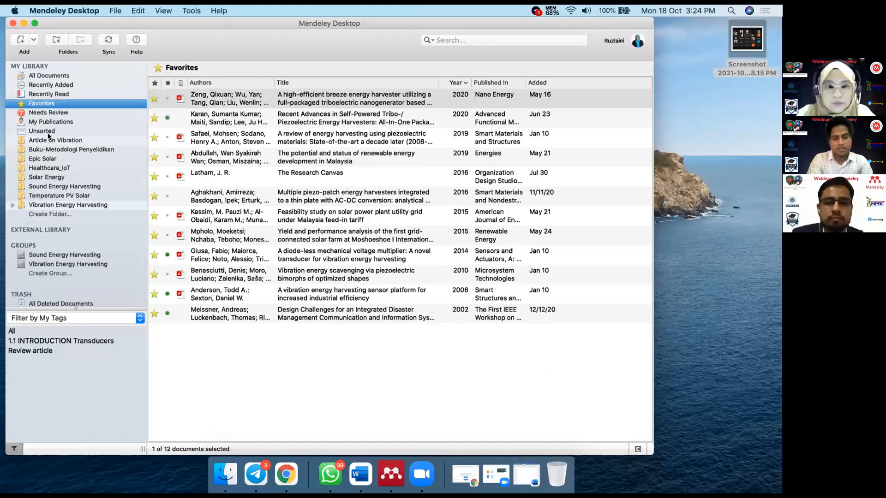
# - Show the Needs Review collection and display the document details of the 2020 paper on hard marine fouling and energy harvesting
pyautogui.click(48, 113)
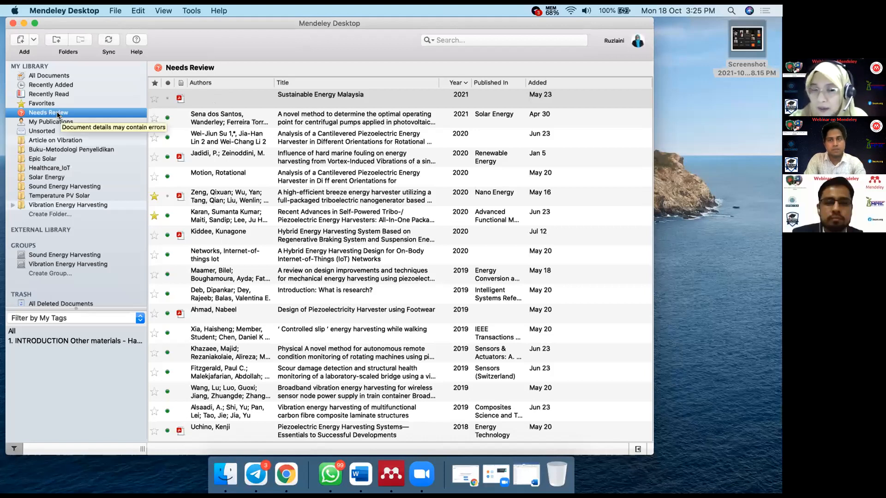
pyautogui.click(236, 154)
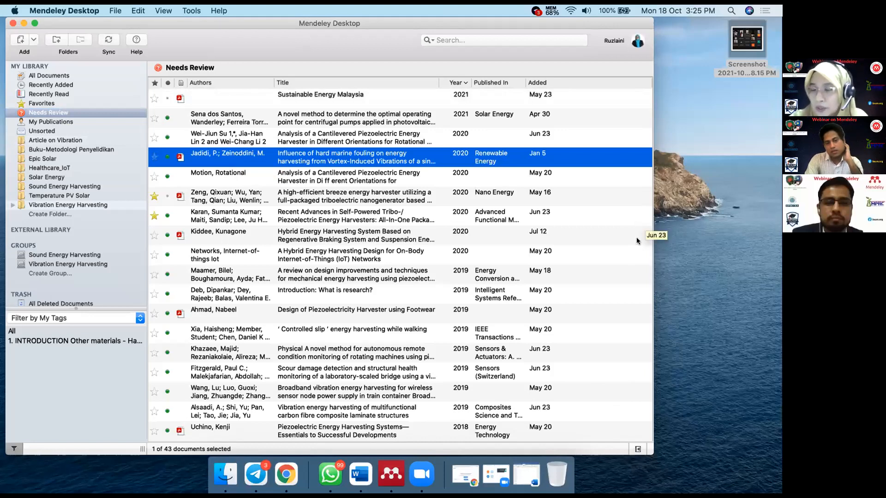
pyautogui.click(638, 449)
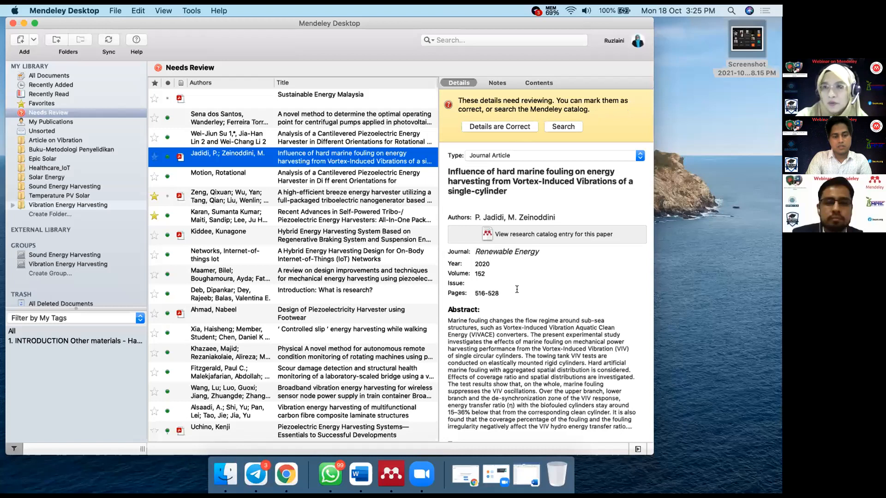
# - Check the bibliographic details of the hard marine fouling paper and mark them as correct
pyautogui.scroll(-2, 517, 290)
pyautogui.scroll(2, 514, 194)
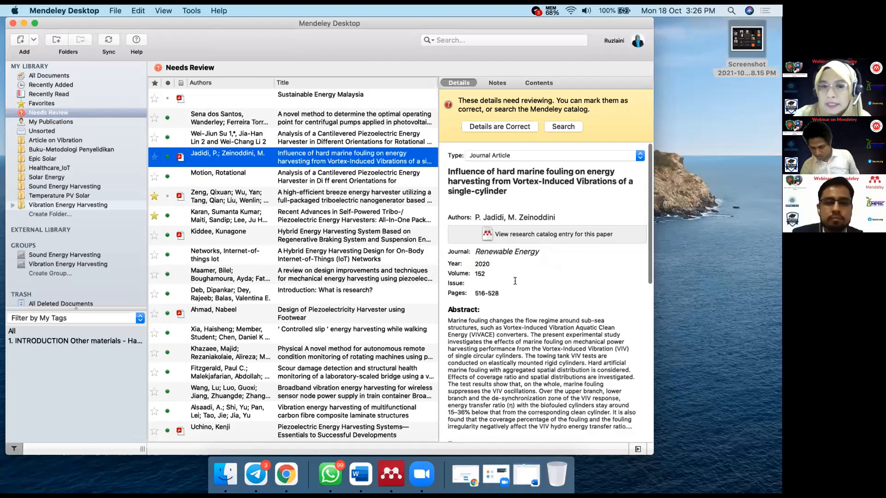
pyautogui.scroll(-1, 515, 281)
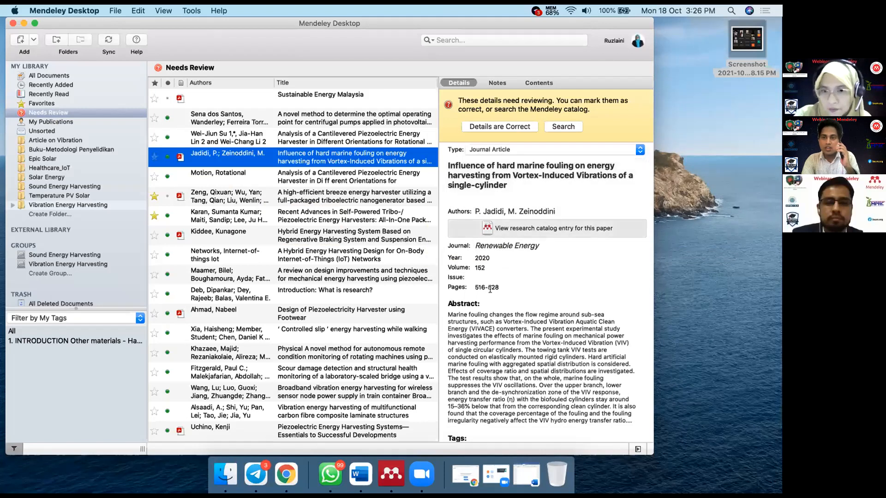
pyautogui.scroll(-5, 490, 269)
pyautogui.scroll(5, 493, 208)
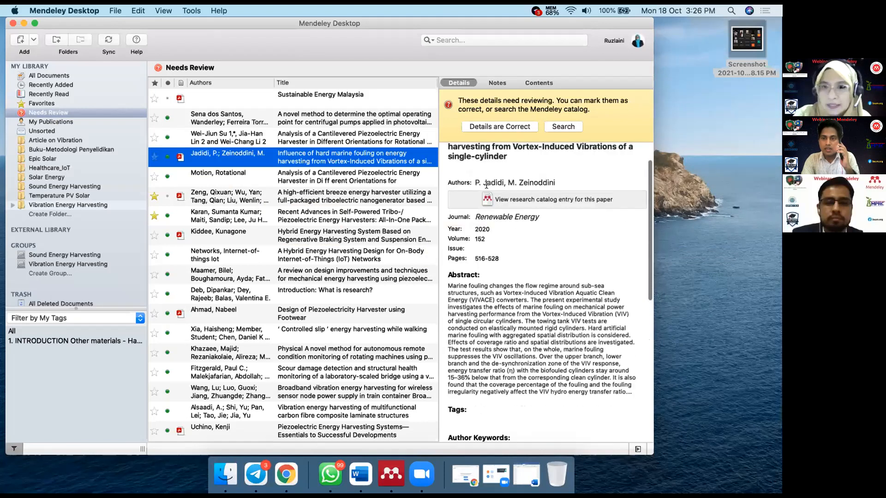
pyautogui.click(500, 126)
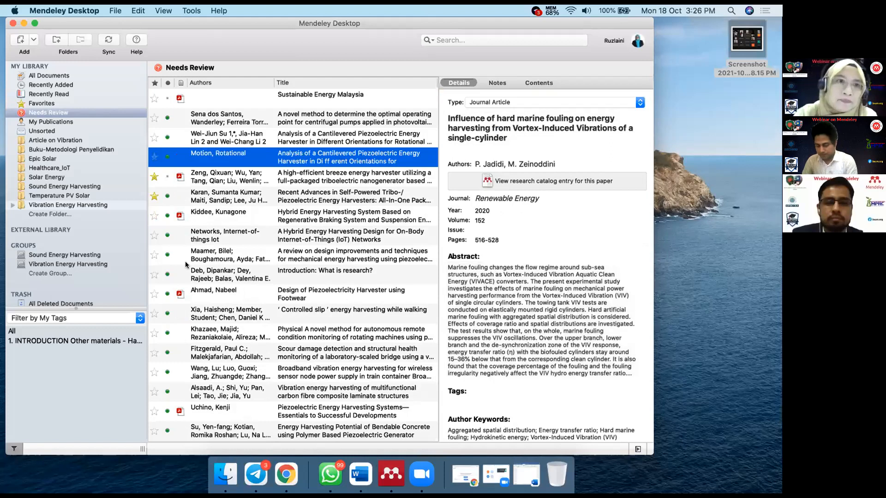
# - Display the Unsorted collection and switch to the Sound Energy Harvesting group
pyautogui.click(51, 132)
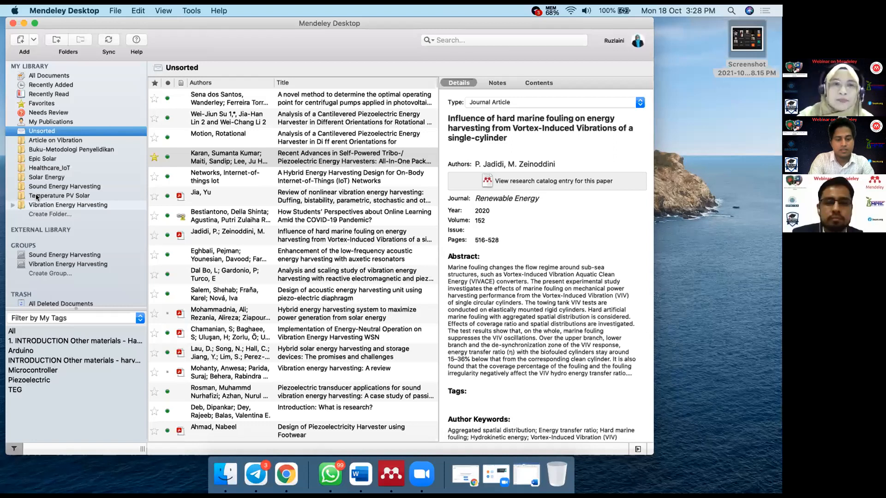
pyautogui.scroll(-1, 63, 270)
pyautogui.scroll(-1, 64, 268)
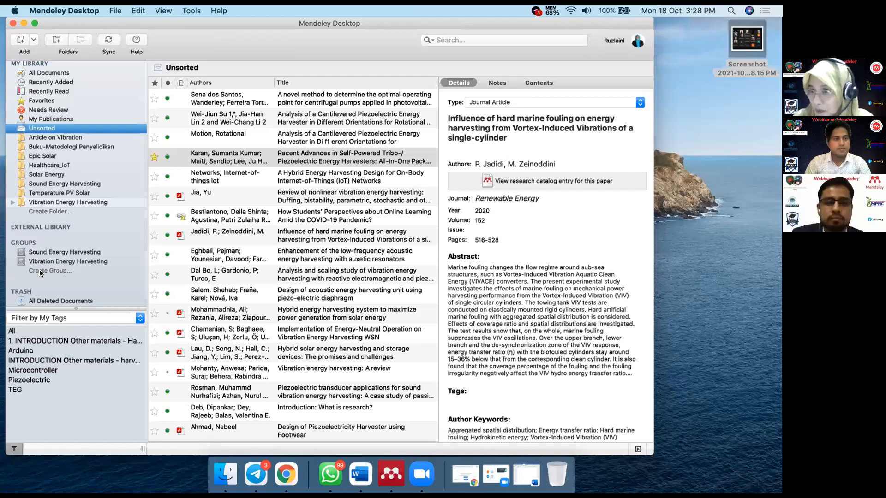
pyautogui.click(61, 253)
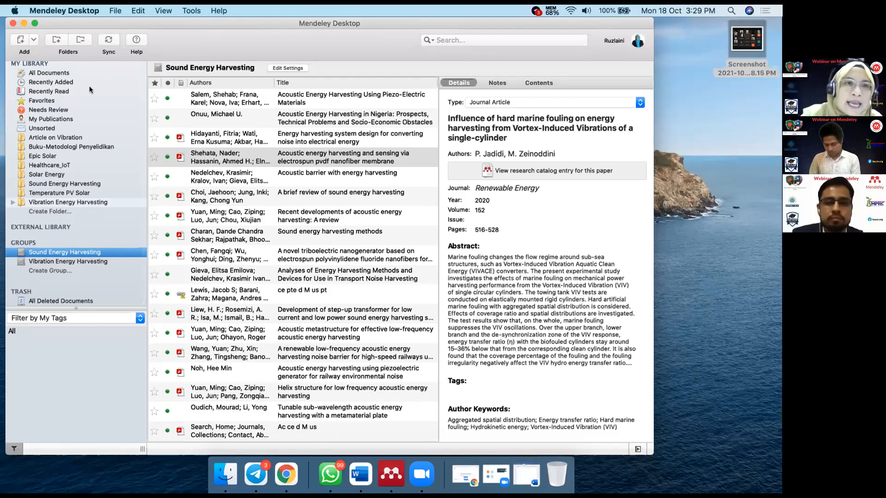
pyautogui.click(33, 40)
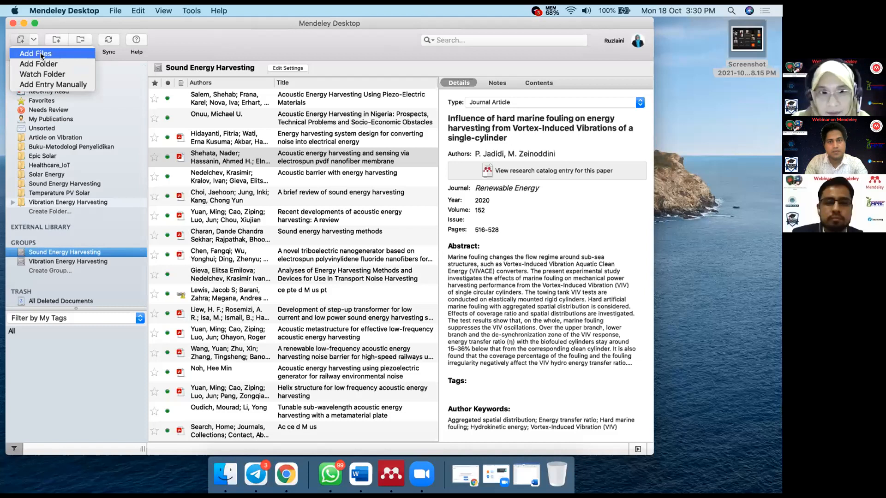
pyautogui.click(41, 56)
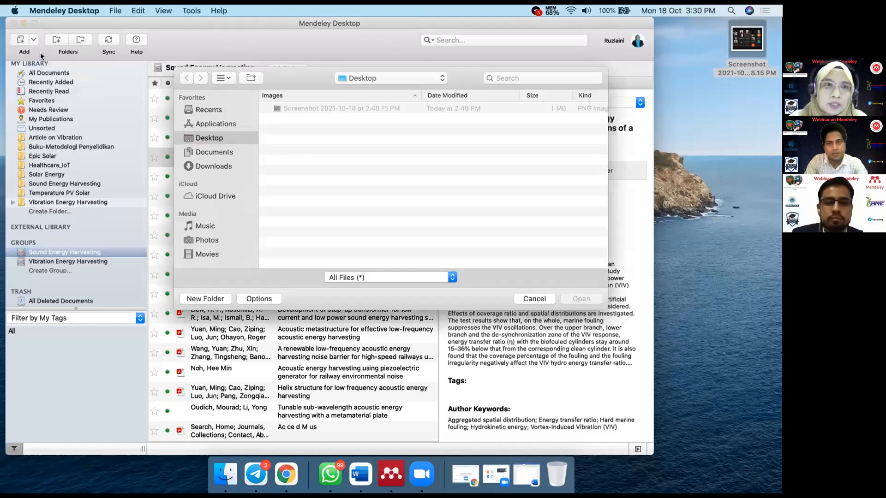
pyautogui.click(218, 196)
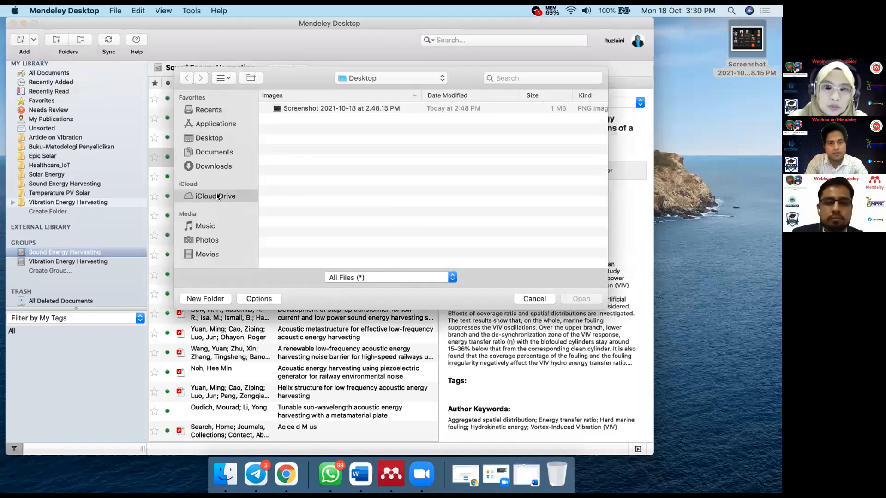
pyautogui.click(304, 221)
pyautogui.doubleClick(304, 221)
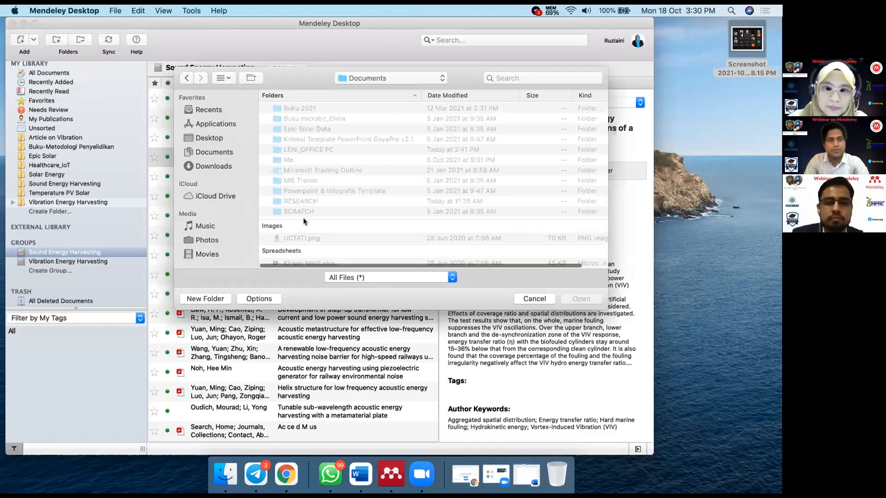
pyautogui.doubleClick(301, 200)
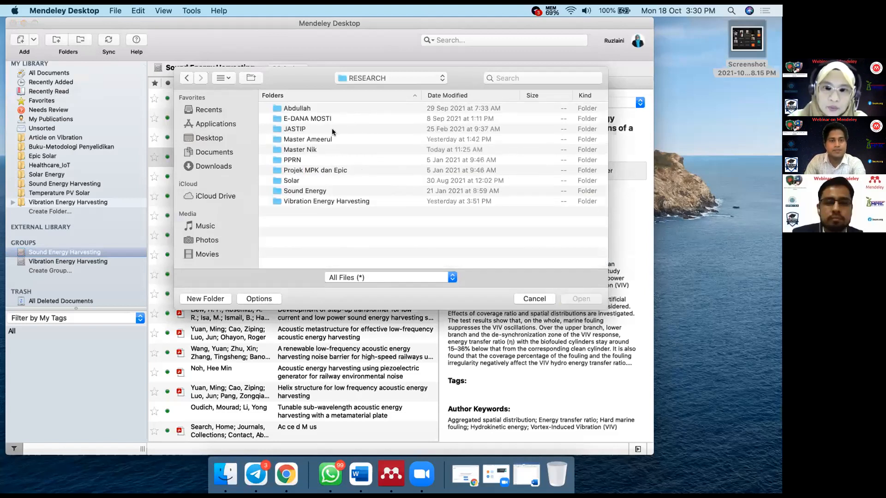
pyautogui.doubleClick(321, 201)
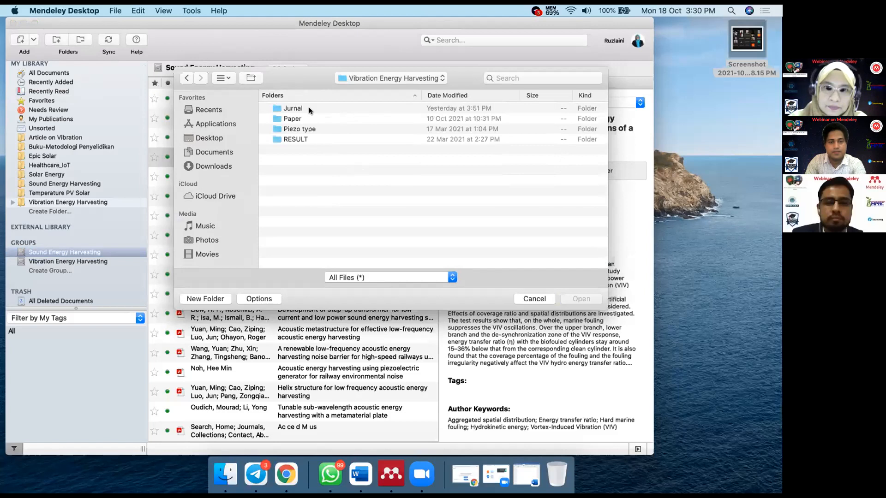
pyautogui.click(308, 109)
pyautogui.doubleClick(308, 109)
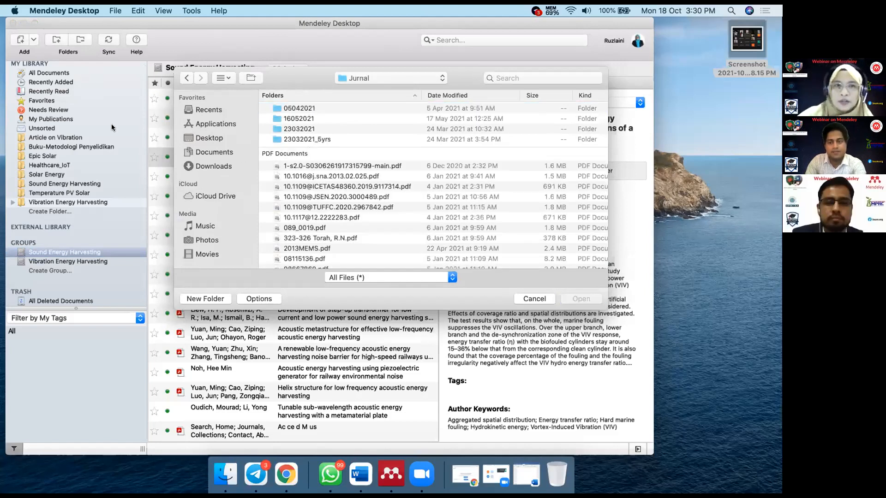
pyautogui.click(310, 167)
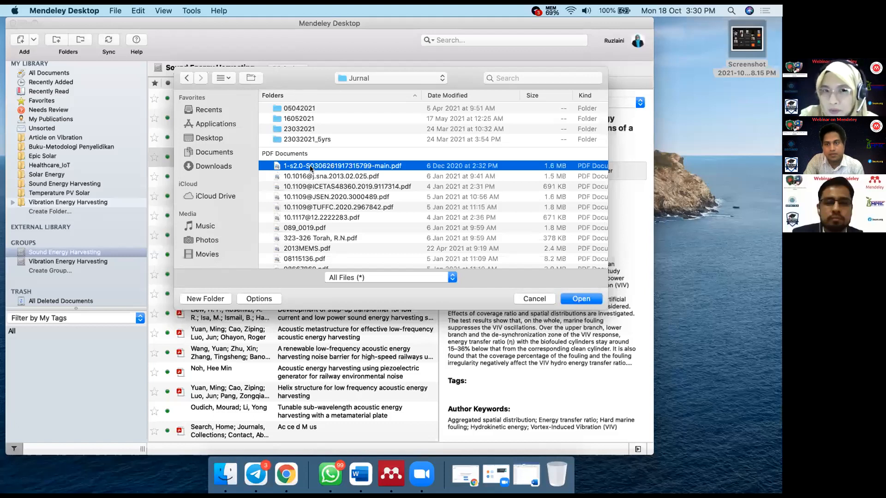
pyautogui.doubleClick(310, 168)
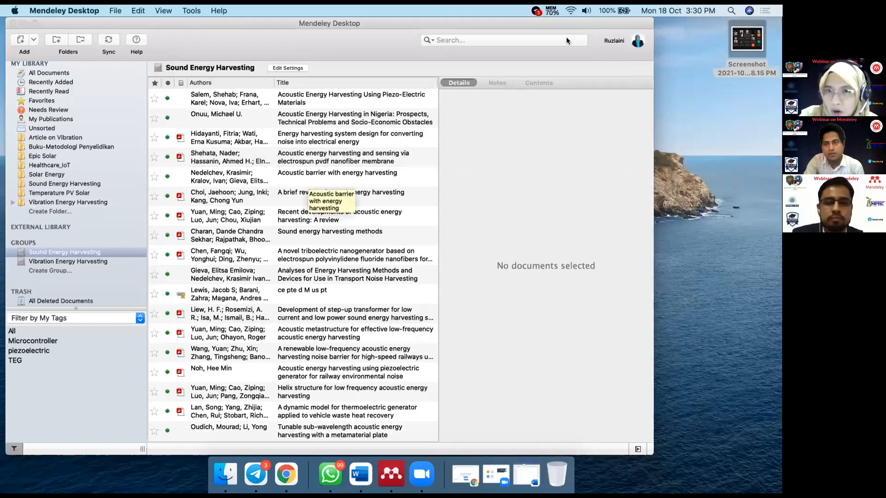
# - Open a Finder window beside the library and browse iCloud Drive to Documents, RESEARCH, Vibration Energy Harvesting, Jurnal
pyautogui.moveTo(564, 21); pyautogui.dragTo(538, 20)
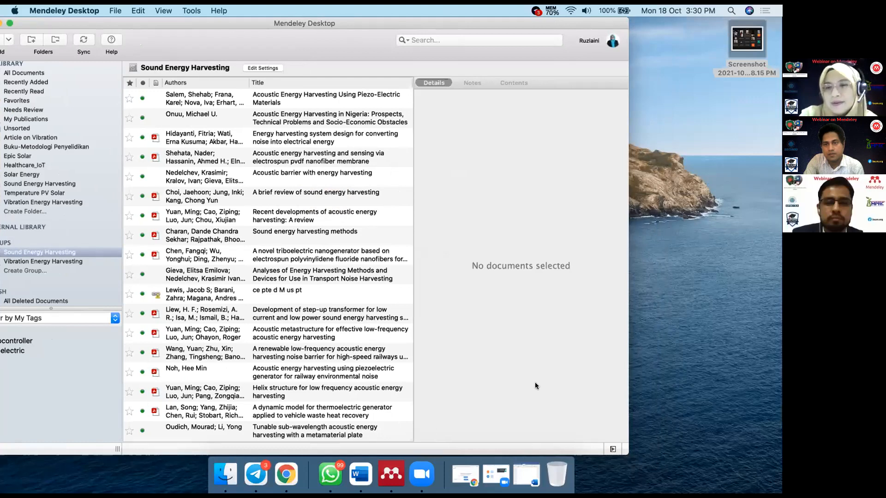
pyautogui.click(557, 476)
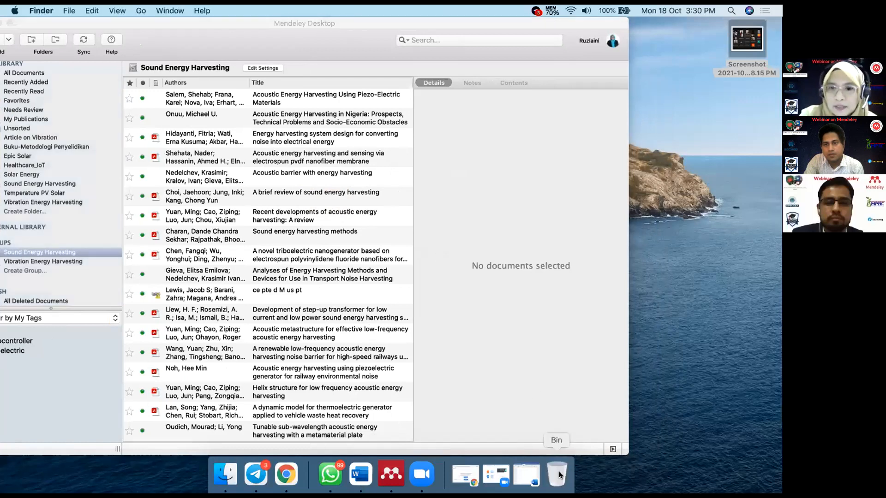
pyautogui.moveTo(248, 23); pyautogui.dragTo(469, 48)
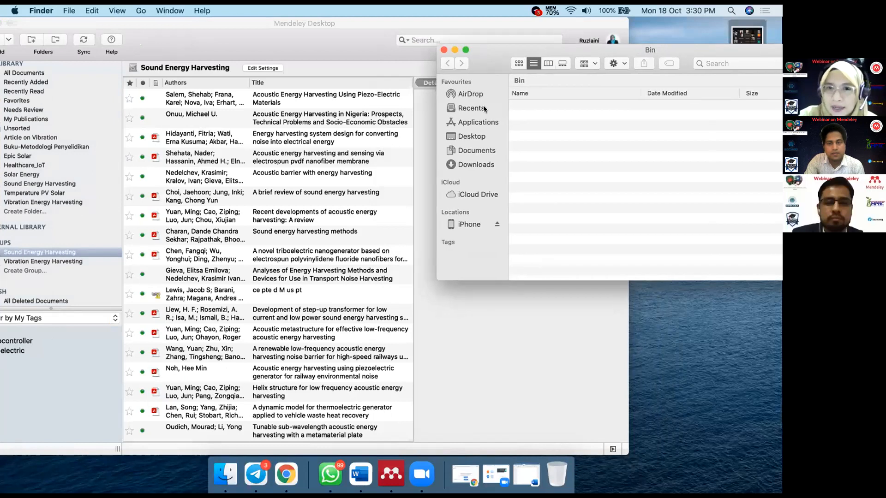
pyautogui.click(466, 192)
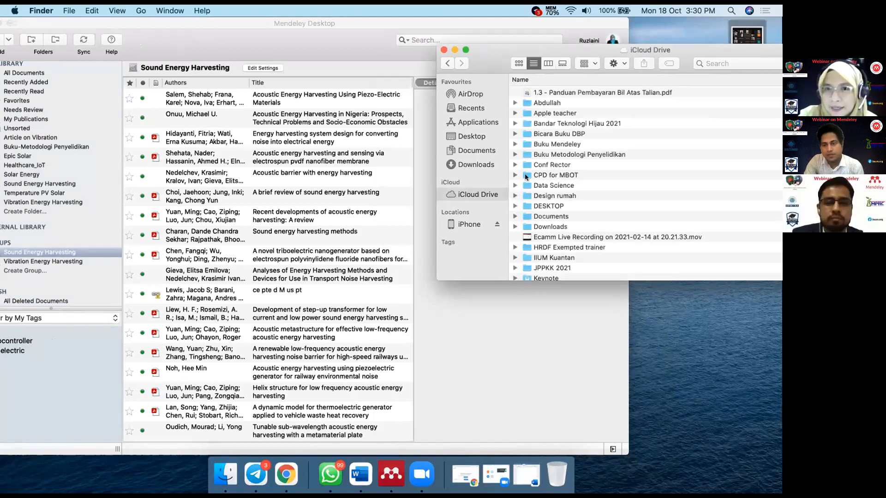
pyautogui.doubleClick(561, 219)
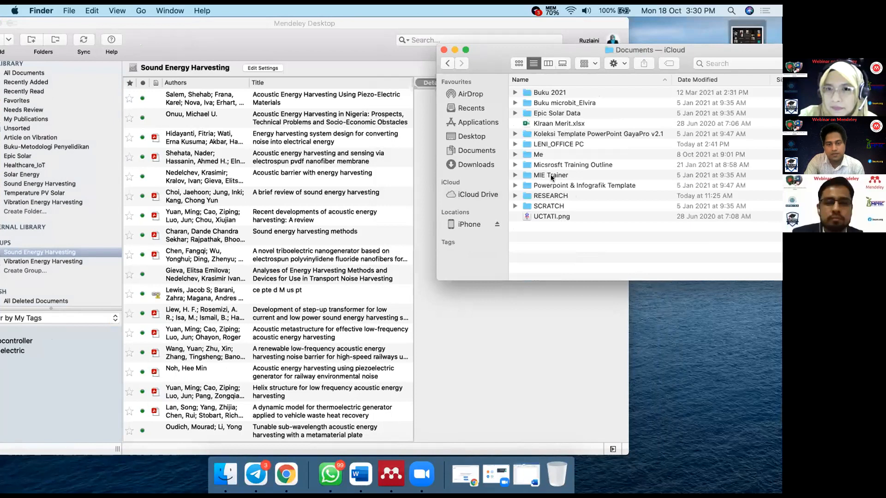
pyautogui.doubleClick(551, 195)
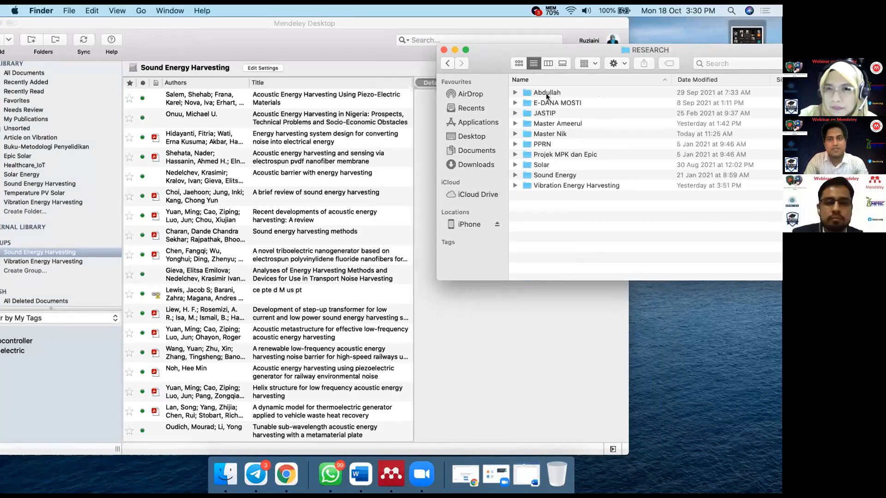
pyautogui.doubleClick(560, 184)
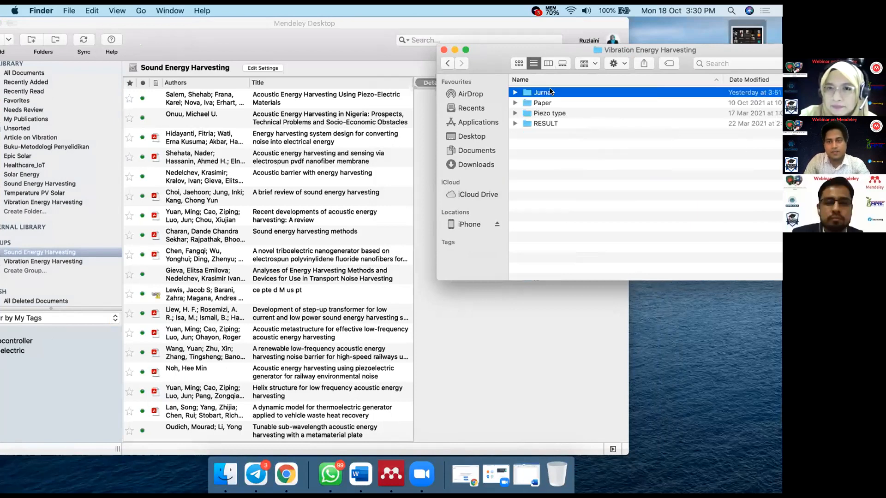
pyautogui.doubleClick(552, 93)
# - Add the five PDFs from wu2018.pdf through weiwang2012.pdf to the Sound Energy Harvesting group and bring the whole library window into view
pyautogui.click(550, 91)
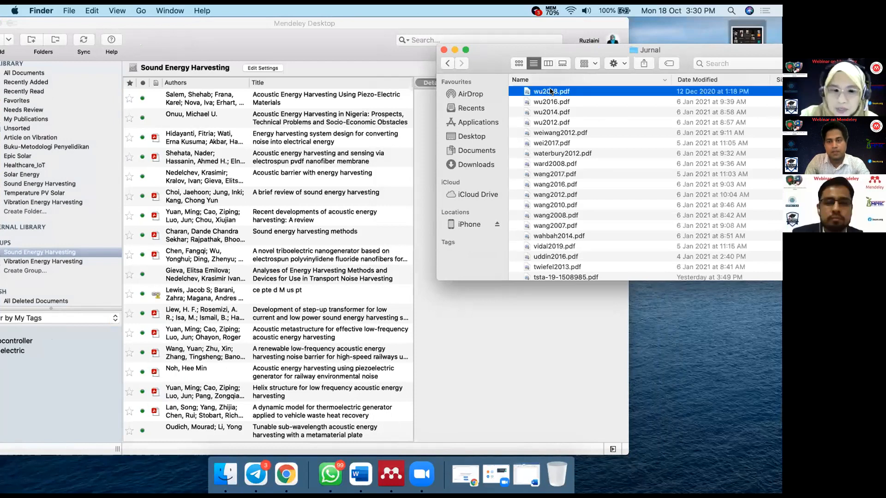
pyautogui.hotkey('shift', 'Down')
pyautogui.hotkey('shift', 'Down')
pyautogui.hotkey('shift', 'Down')
pyautogui.hotkey('shift', 'Down')
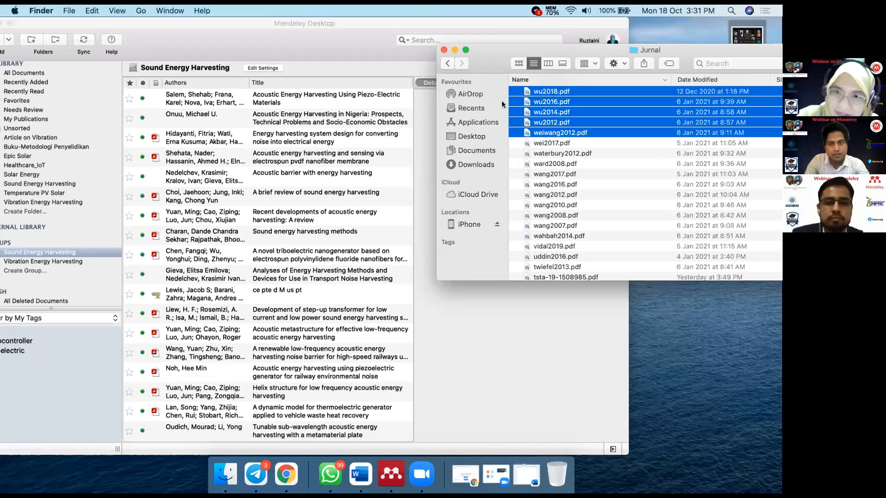
pyautogui.click(552, 91)
pyautogui.press('Return')
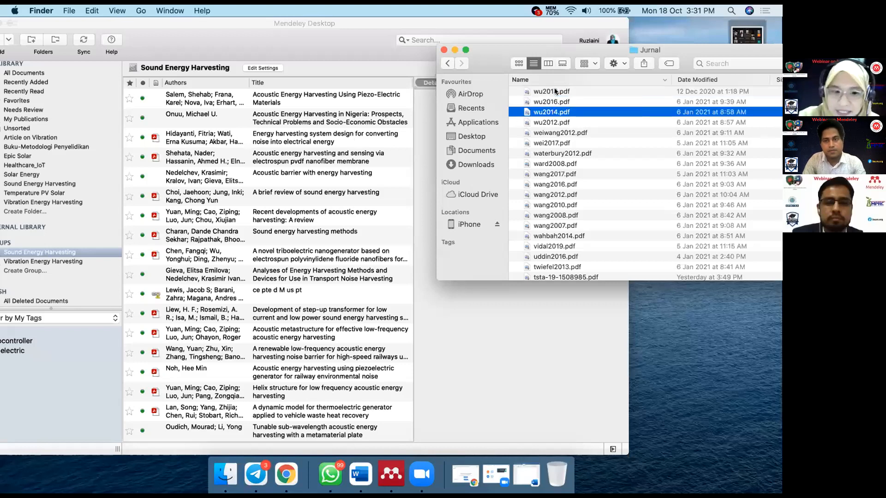
pyautogui.hotkey('shift', 'Down')
pyautogui.hotkey('shift', 'Down')
pyautogui.hotkey('shift', 'Down')
pyautogui.hotkey('shift', 'Down')
pyautogui.moveTo(554, 91); pyautogui.dragTo(262, 151)
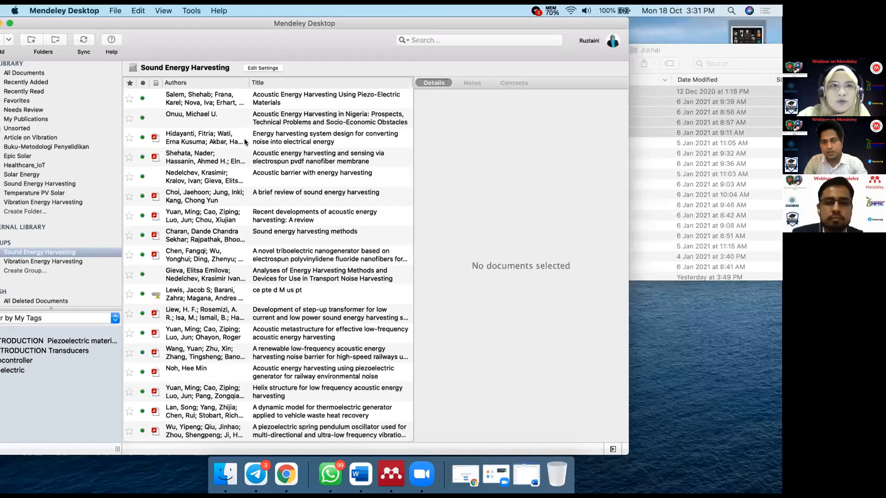
pyautogui.moveTo(140, 18); pyautogui.dragTo(170, 17)
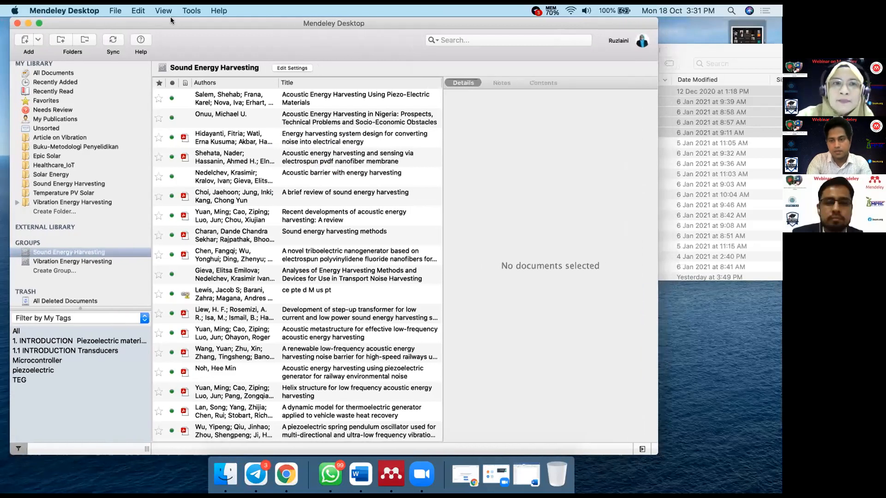
# - View the blank form for adding a journal article entry manually and close it without saving
pyautogui.click(39, 38)
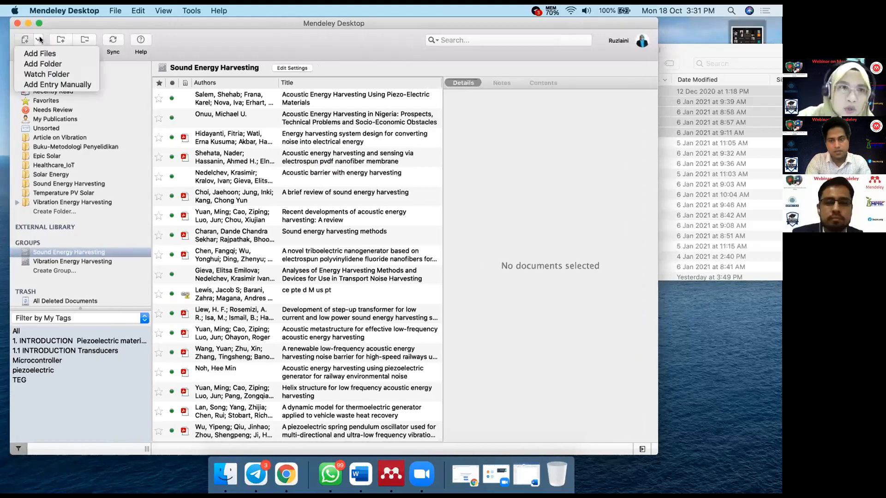
pyautogui.click(48, 83)
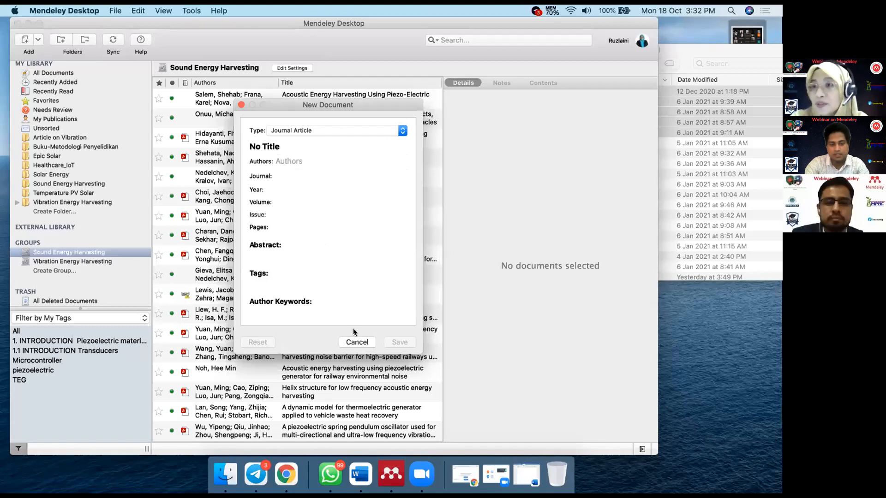
pyautogui.click(361, 342)
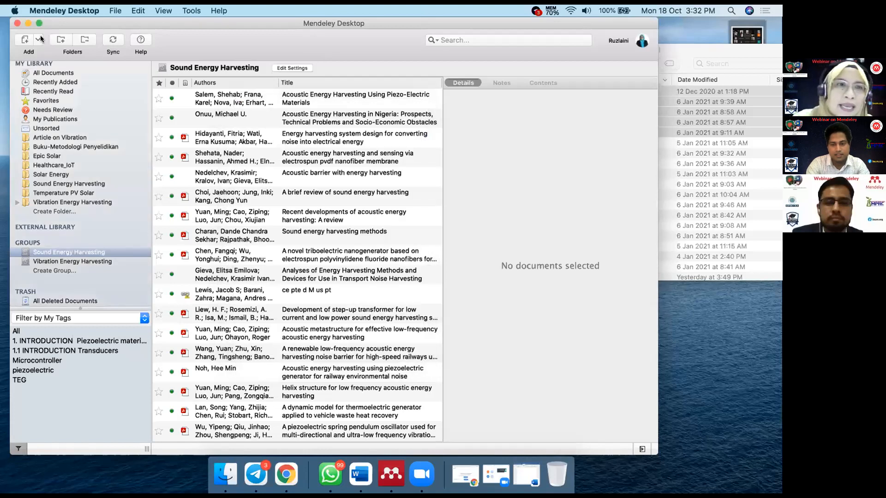
# - Examine the watched folders settings, highlight the Desktop folder and close the preferences without applying changes
pyautogui.click(38, 37)
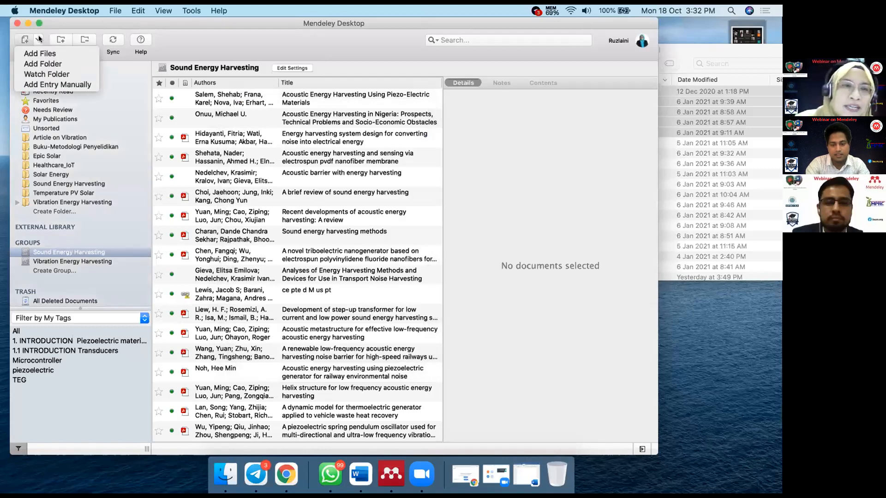
pyautogui.click(40, 74)
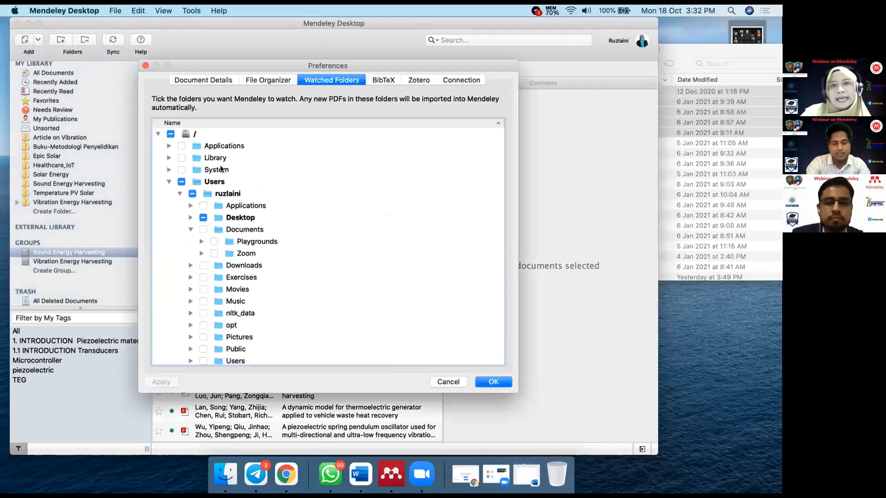
pyautogui.click(220, 217)
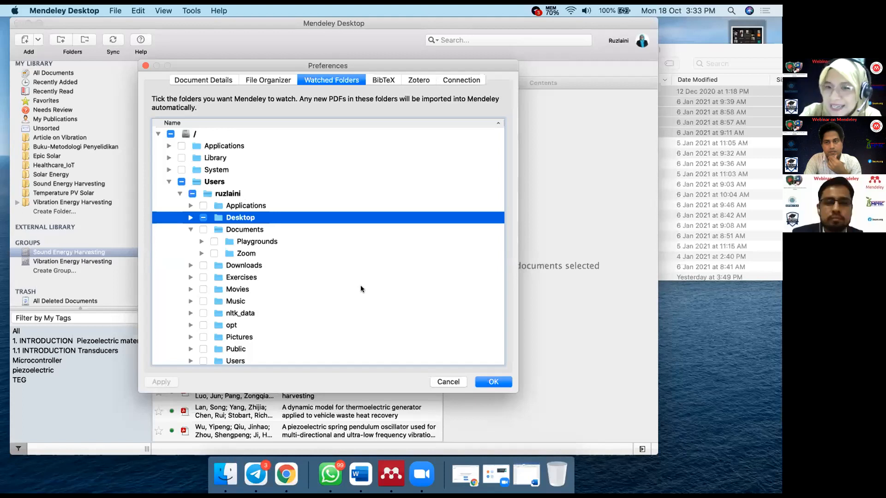
pyautogui.click(430, 380)
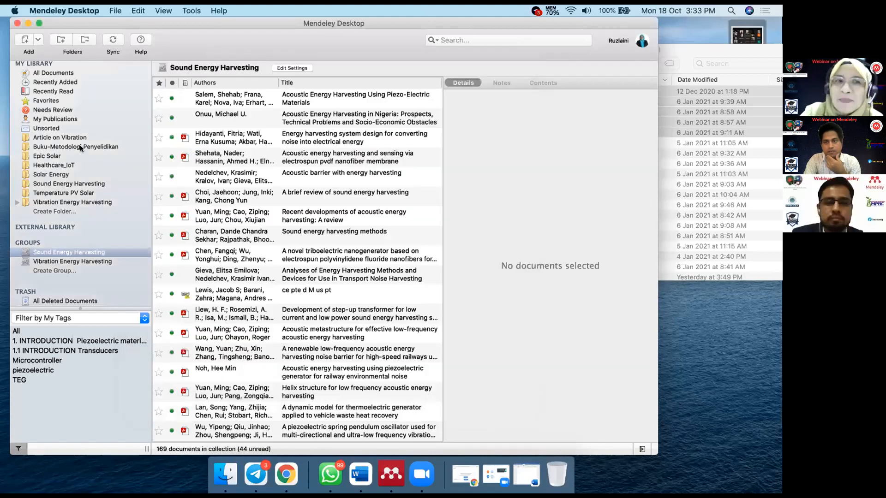
# - Show All Documents with the details pane hidden and sort the list by date added, newest first
pyautogui.scroll(1, 80, 148)
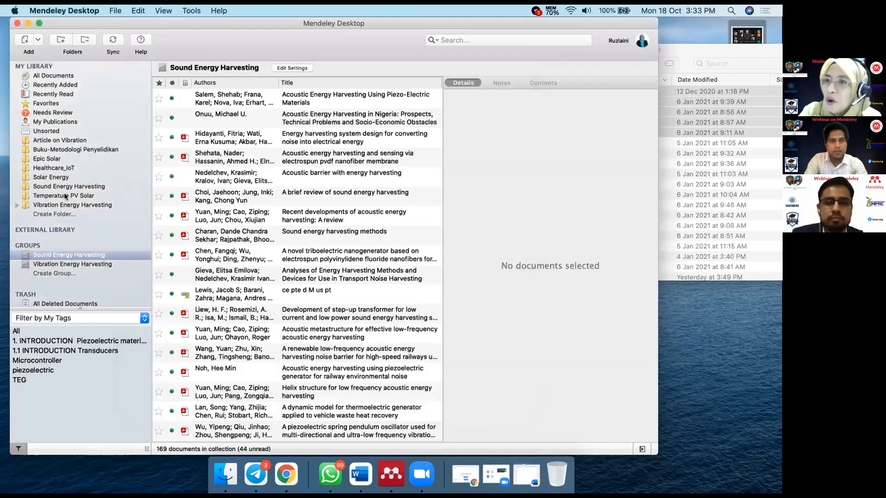
pyautogui.click(54, 77)
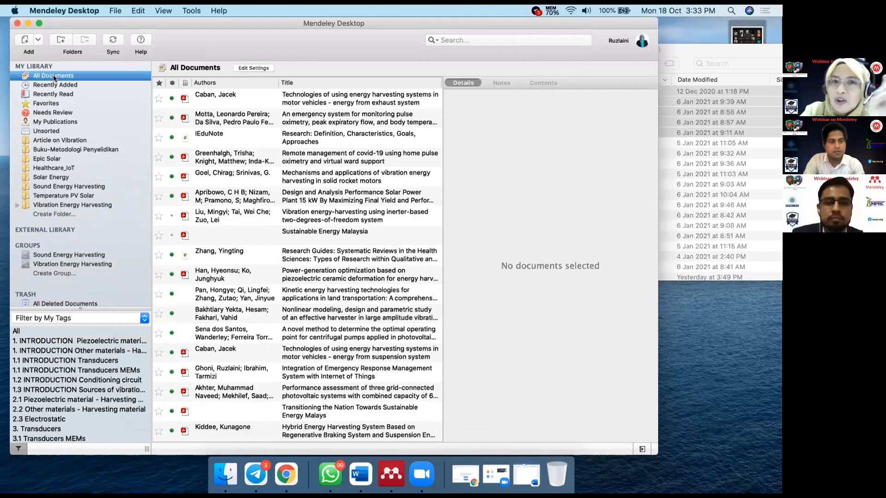
pyautogui.click(640, 448)
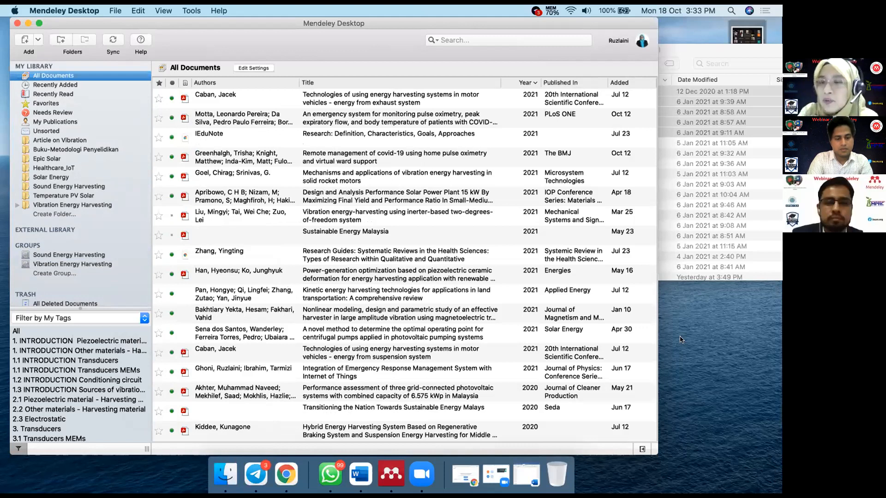
pyautogui.click(622, 80)
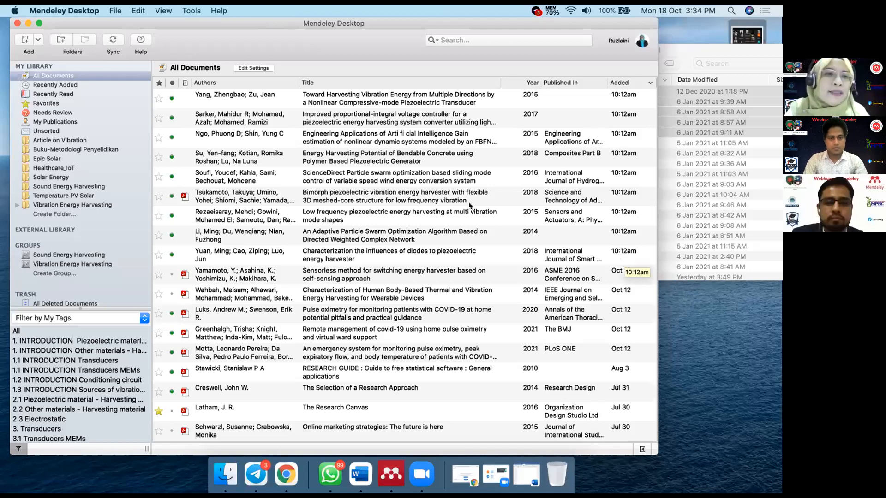
# - Examine the available options for installing the web importer and the MS Word plugin without changing anything
pyautogui.scroll(-1, 84, 222)
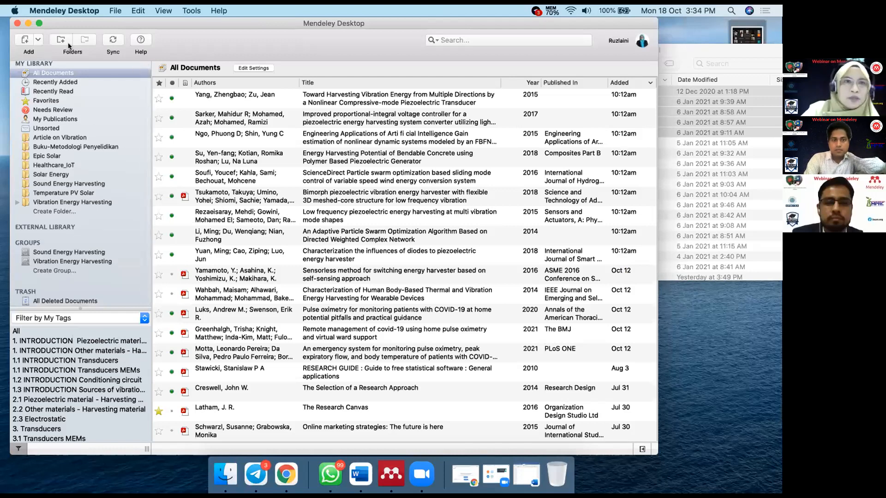
pyautogui.click(116, 11)
pyautogui.moveTo(140, 13)
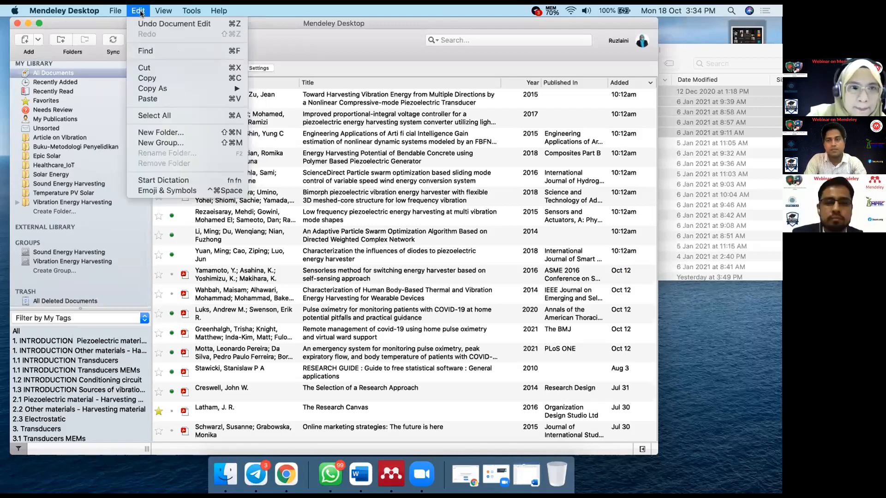
pyautogui.moveTo(128, 72)
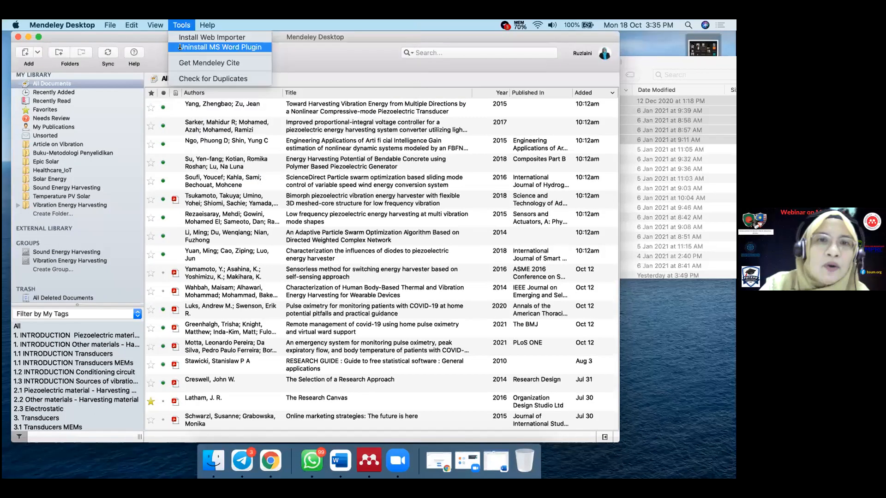
pyautogui.click(153, 63)
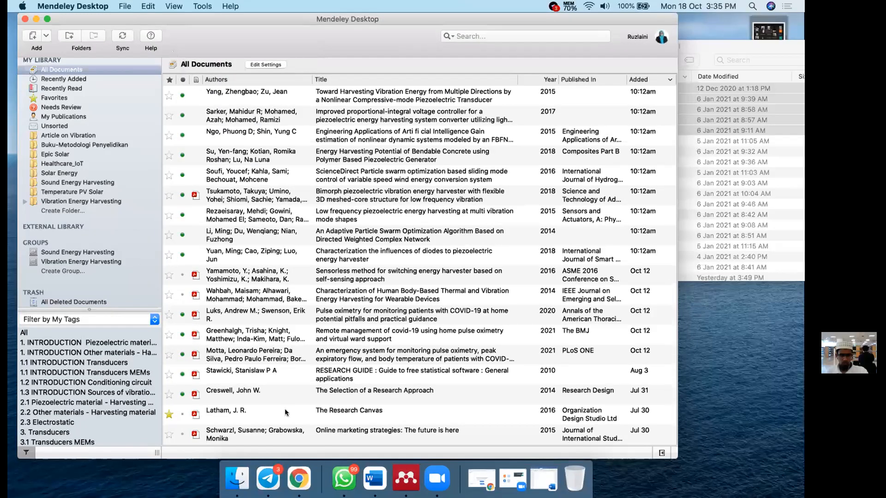
# - Switch to Microsoft Word and resize and reposition the blank document's window so its citation tools are in full view
pyautogui.click(382, 485)
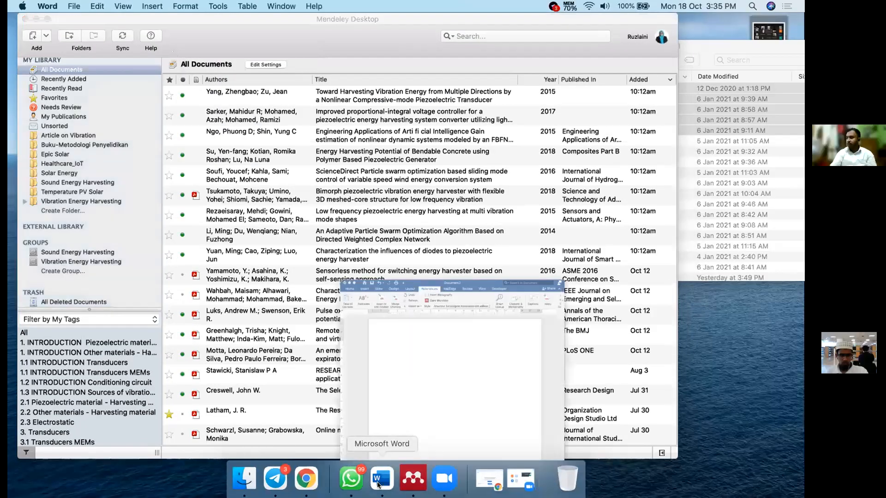
pyautogui.moveTo(583, 201); pyautogui.dragTo(662, 200)
pyautogui.moveTo(402, 19); pyautogui.dragTo(368, 15)
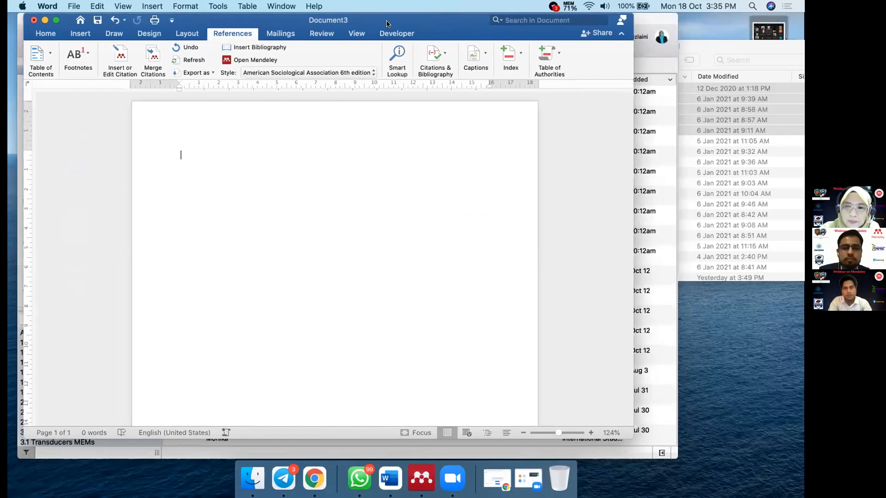
pyautogui.moveTo(633, 174); pyautogui.dragTo(661, 170)
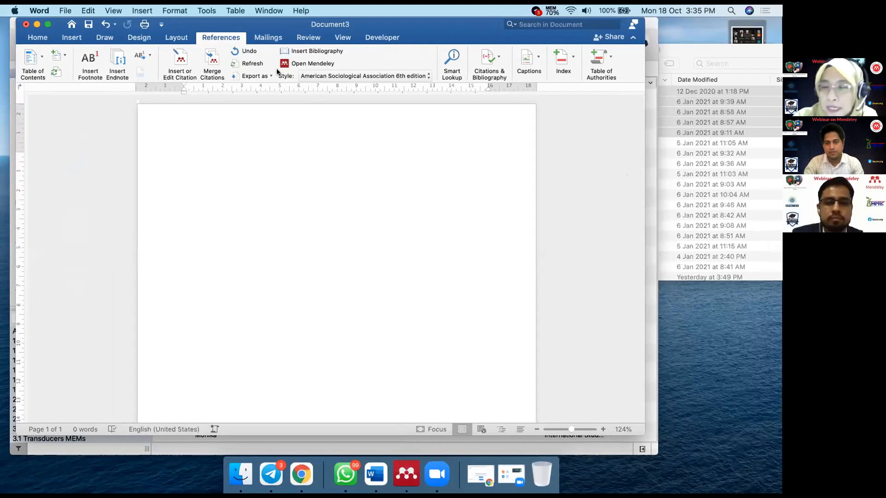
pyautogui.moveTo(262, 19); pyautogui.dragTo(261, 38)
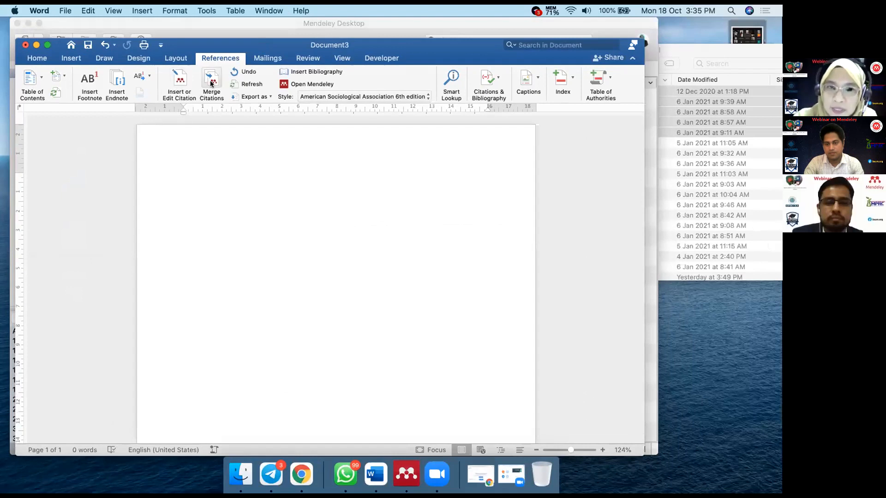
# - Set the Mendeley citation style to American Psychological Association 7th edition, then change it to IEEE
pyautogui.click(316, 96)
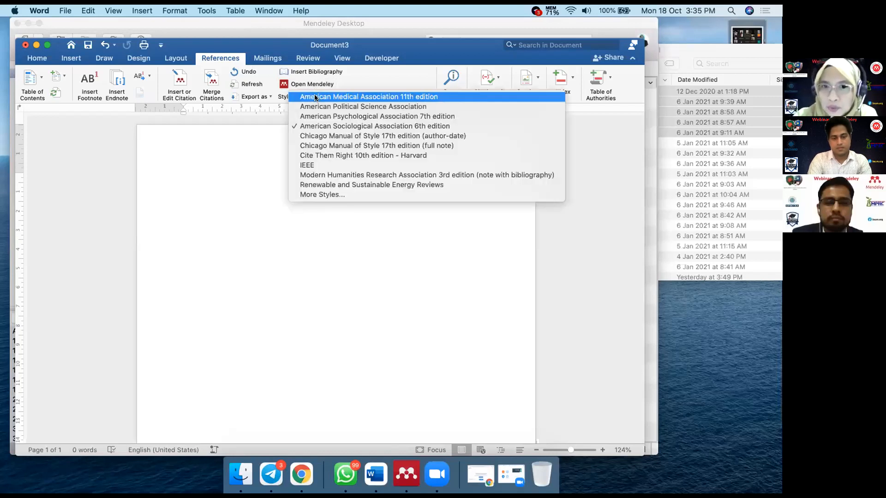
pyautogui.click(327, 116)
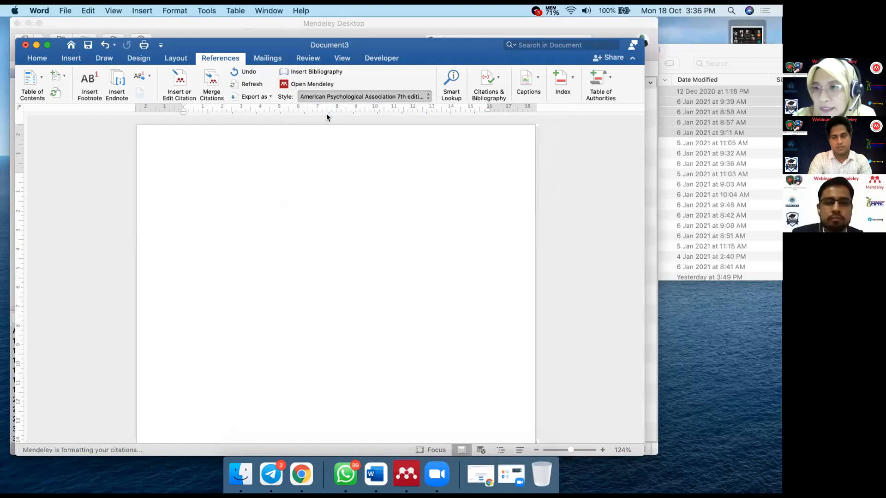
pyautogui.click(346, 97)
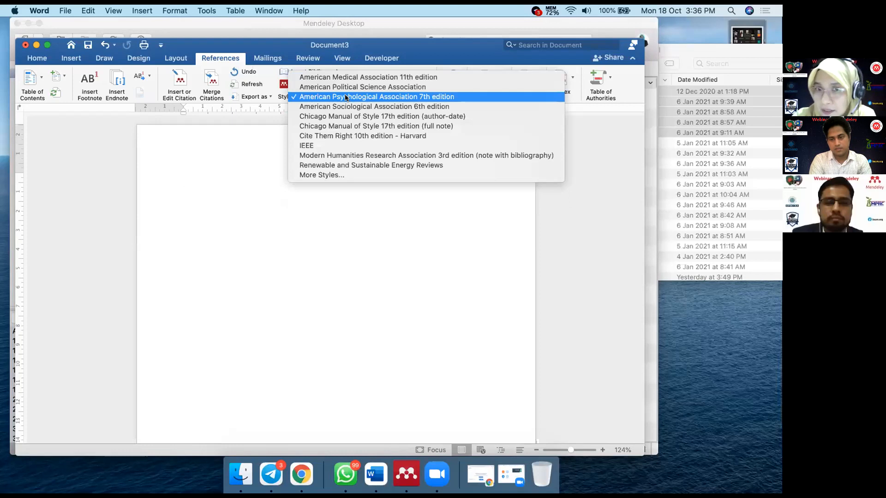
pyautogui.click(325, 145)
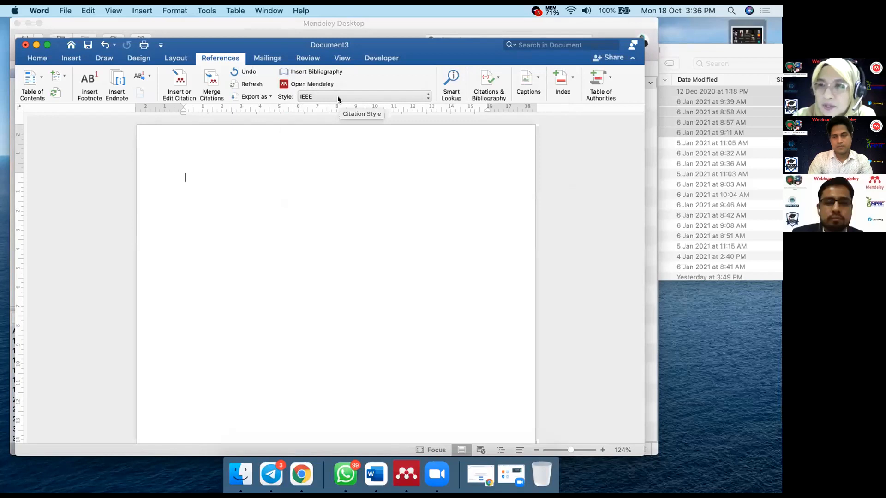
# - Examine the installed citation styles under More Styles and the style choices in Word, keeping IEEE selected
pyautogui.click(338, 97)
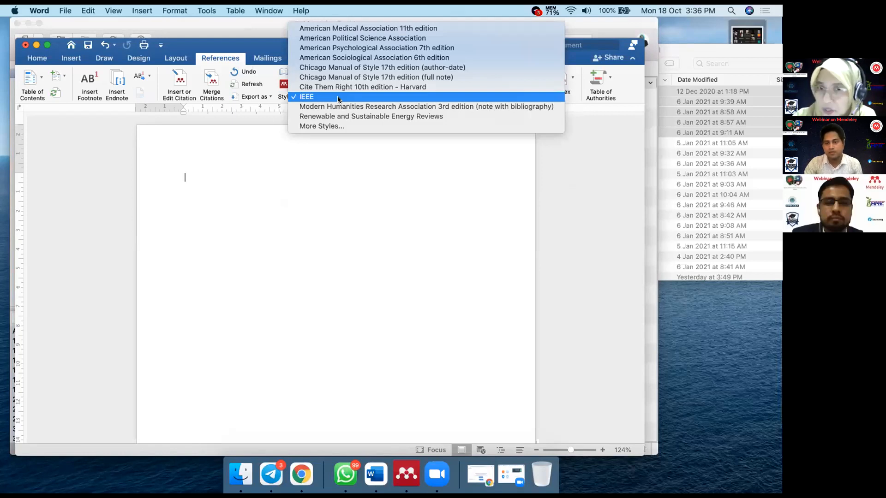
pyautogui.click(335, 127)
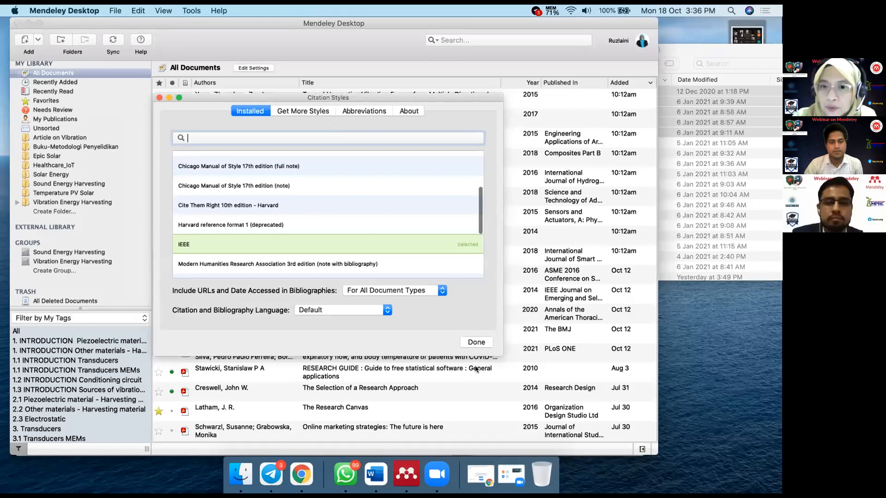
pyautogui.scroll(-2, 307, 192)
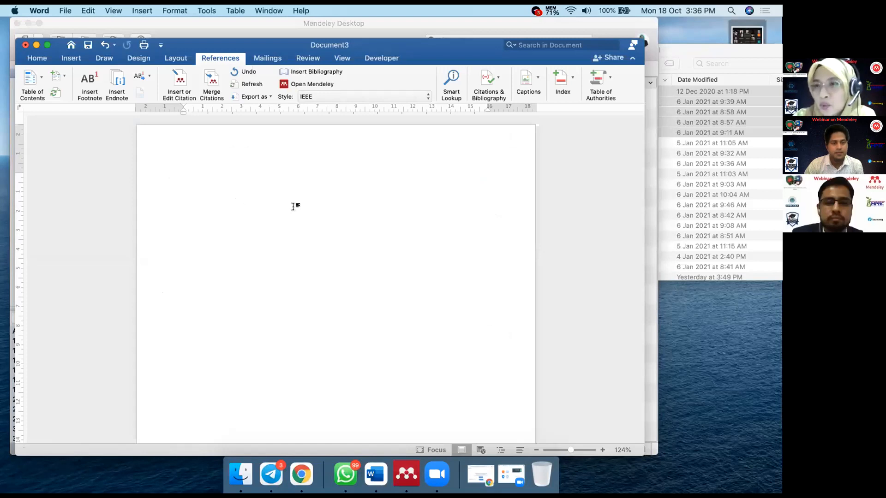
pyautogui.click(369, 98)
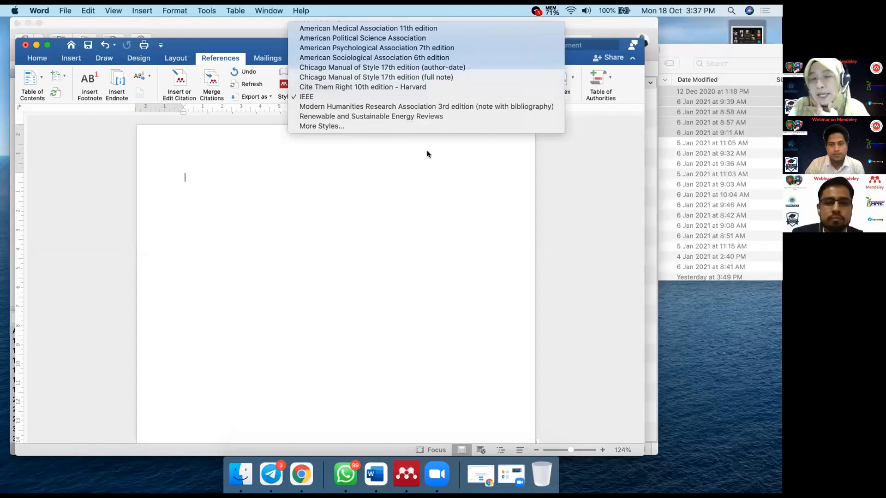
pyautogui.click(438, 199)
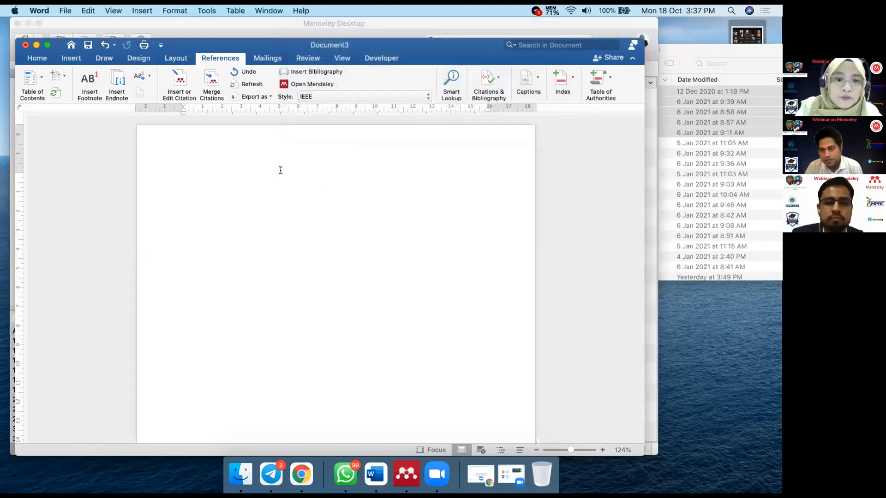
# - Enter the placeholder text "Gghklllllll" in the blank document, removing the stray punctuation
pyautogui.write("gghklll;'''")
pyautogui.press('BackSpace')
pyautogui.press('BackSpace')
pyautogui.press('BackSpace')
pyautogui.press('BackSpace')
pyautogui.press('BackSpace')
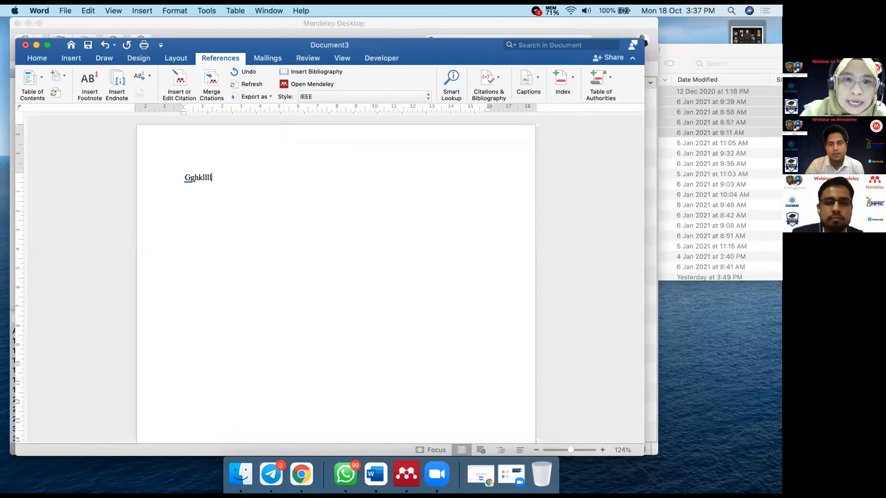
pyautogui.write('lll')
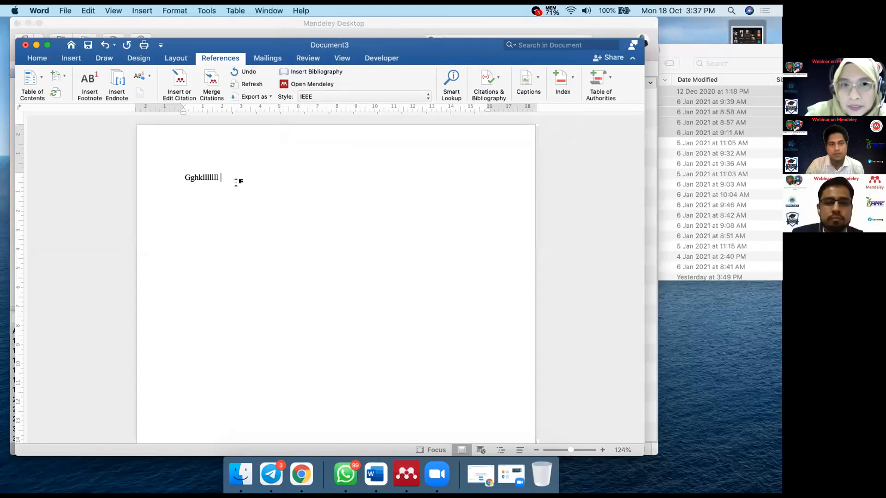
# - Insert a citation after the placeholder text, choosing the 2018 "Bimorph piezoelectric vibration energy harvester" paper from the Mendeley library
pyautogui.click(180, 81)
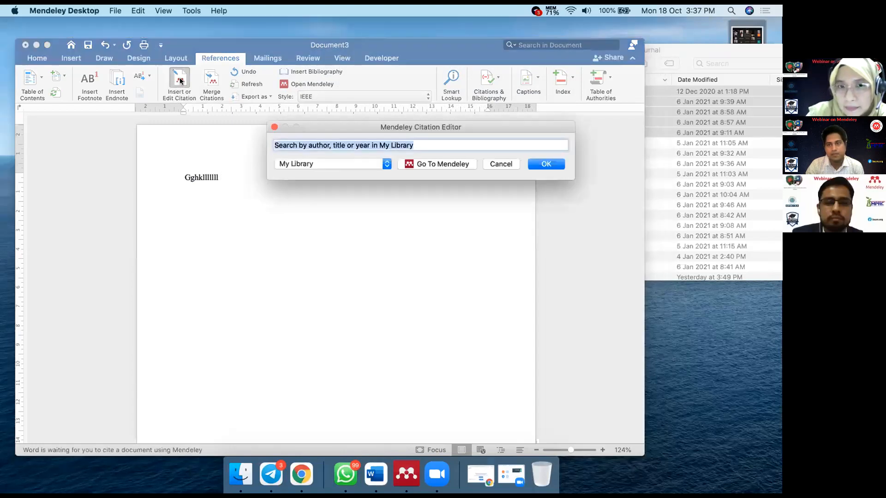
pyautogui.click(423, 163)
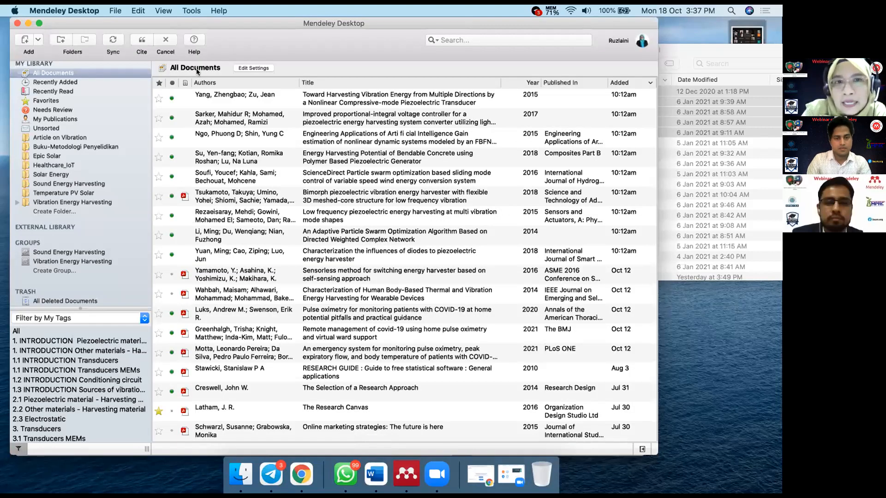
pyautogui.click(266, 121)
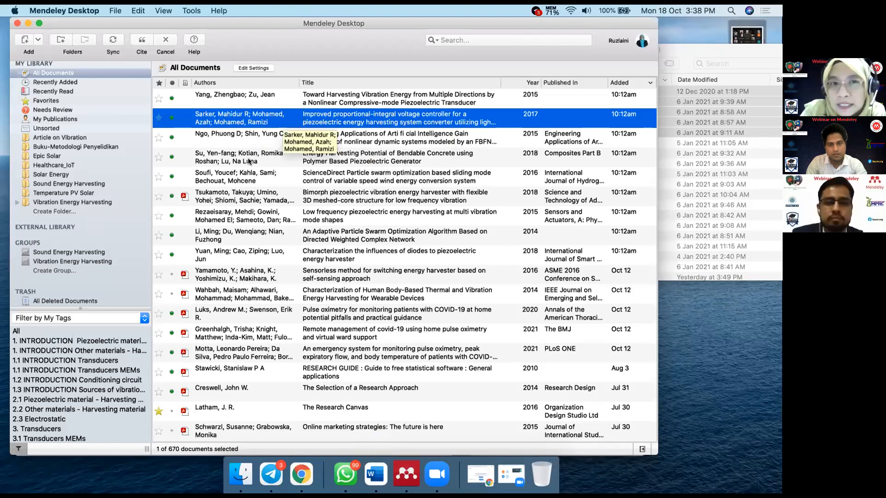
pyautogui.click(234, 200)
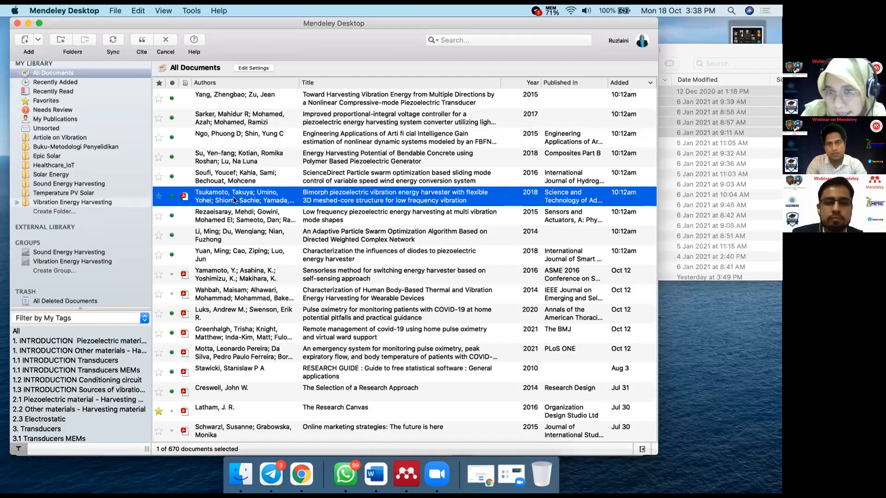
pyautogui.click(142, 41)
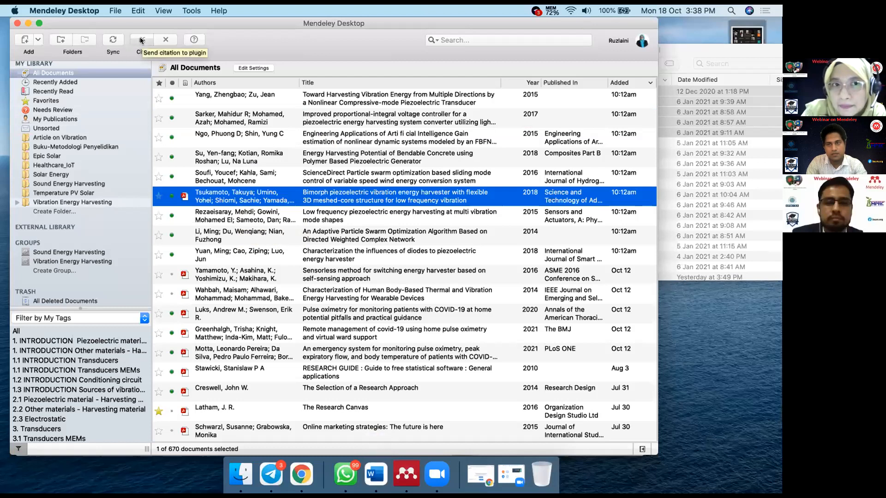
# - Put the library window away and change the document's citation style to American Psychological Association 7th edition
pyautogui.click(28, 22)
pyautogui.click(466, 203)
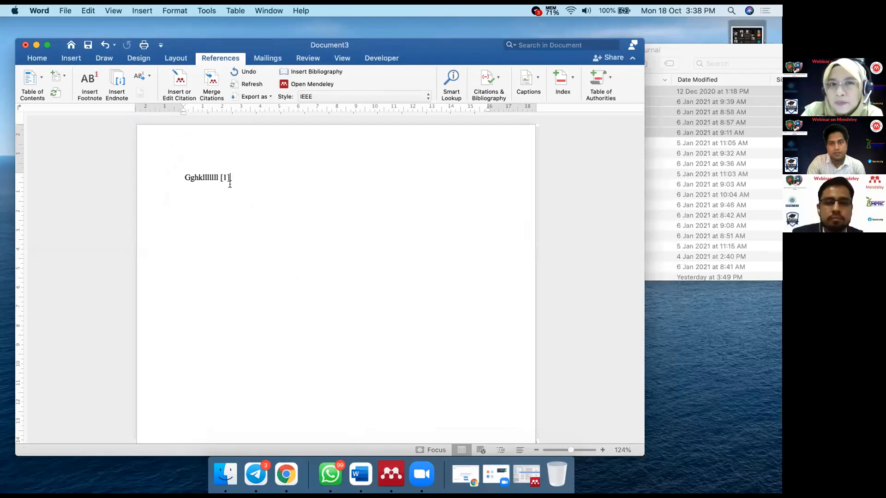
pyautogui.click(323, 96)
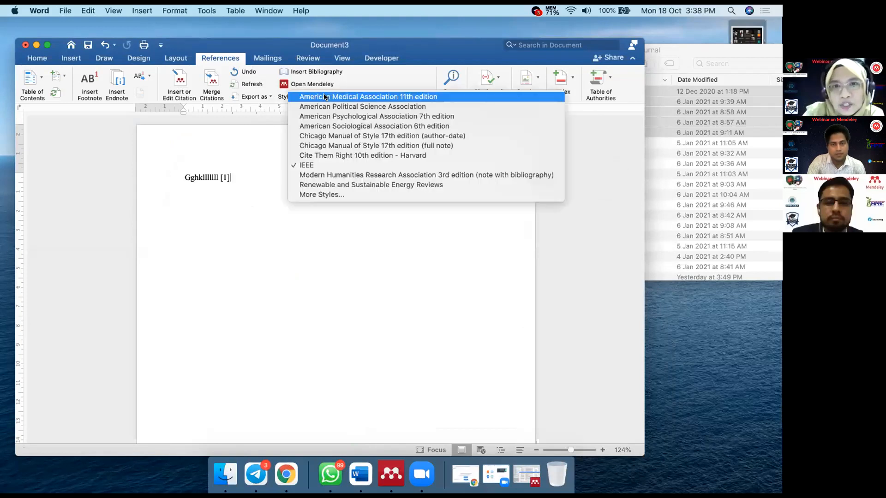
pyautogui.click(325, 116)
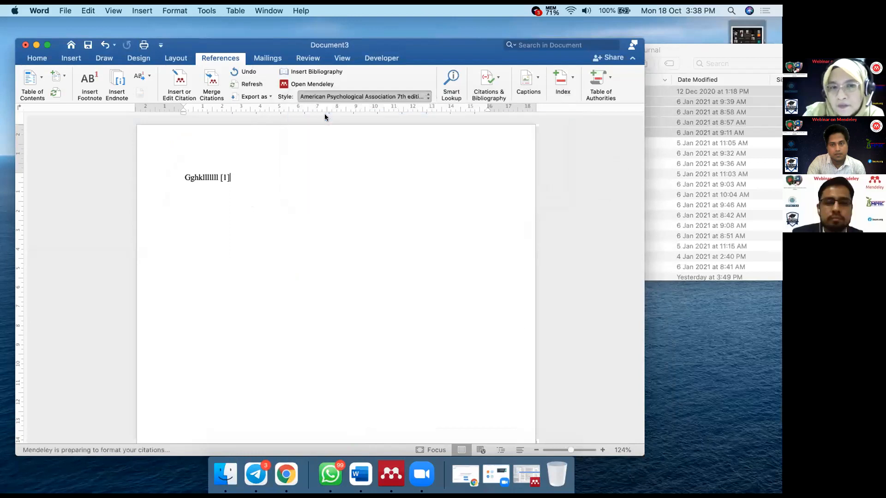
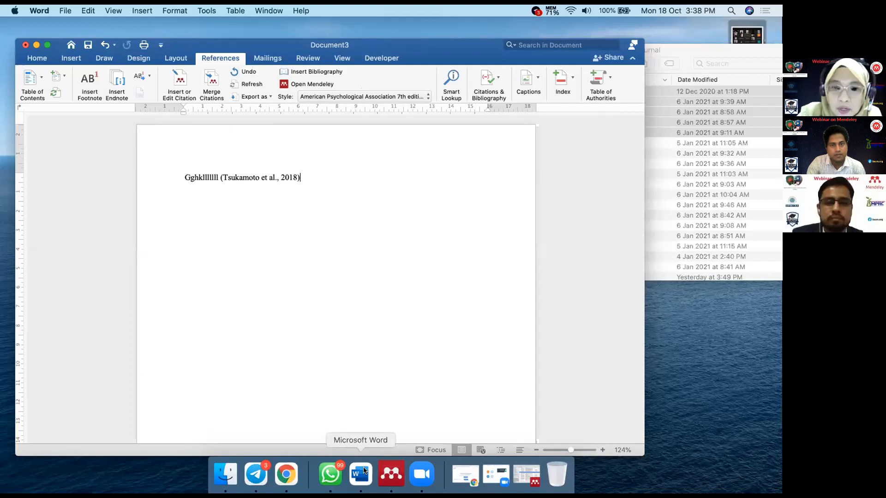
# - Mark the details of the 2015 gain estimation paper (FBFN, self-tuning PI fuzzy controller) as correct and cite it after the existing citation
pyautogui.click(180, 79)
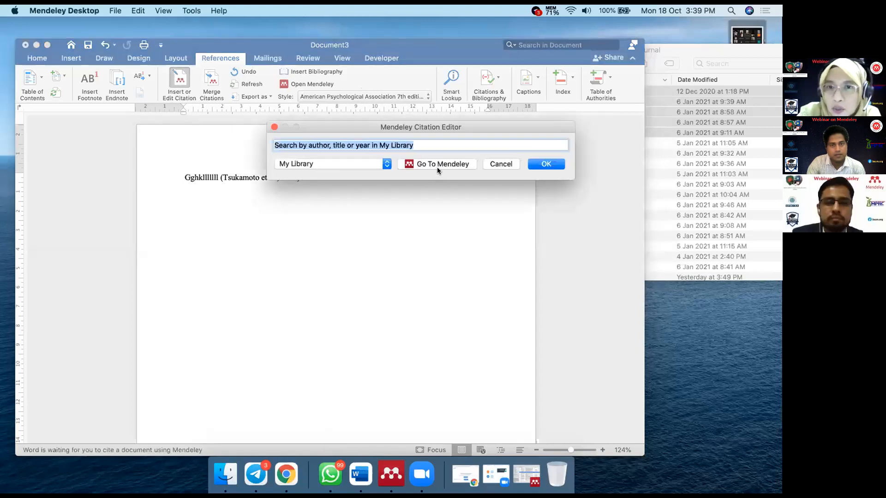
pyautogui.click(438, 166)
pyautogui.click(364, 231)
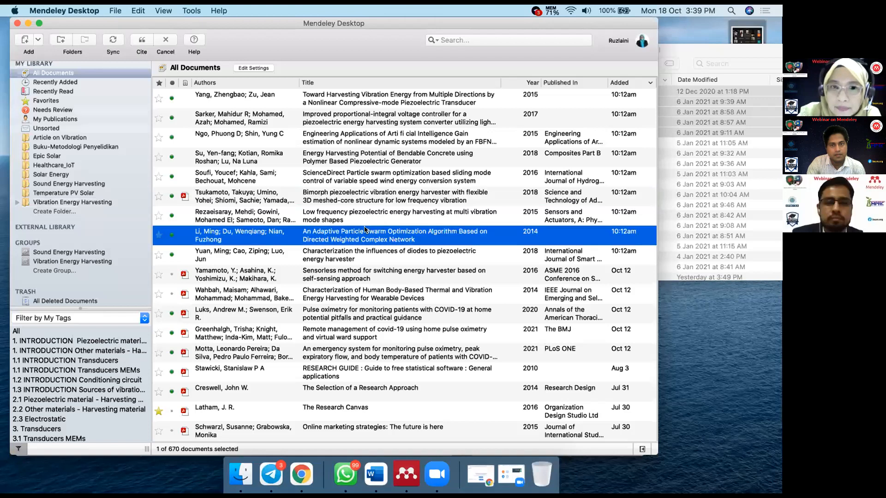
pyautogui.click(348, 142)
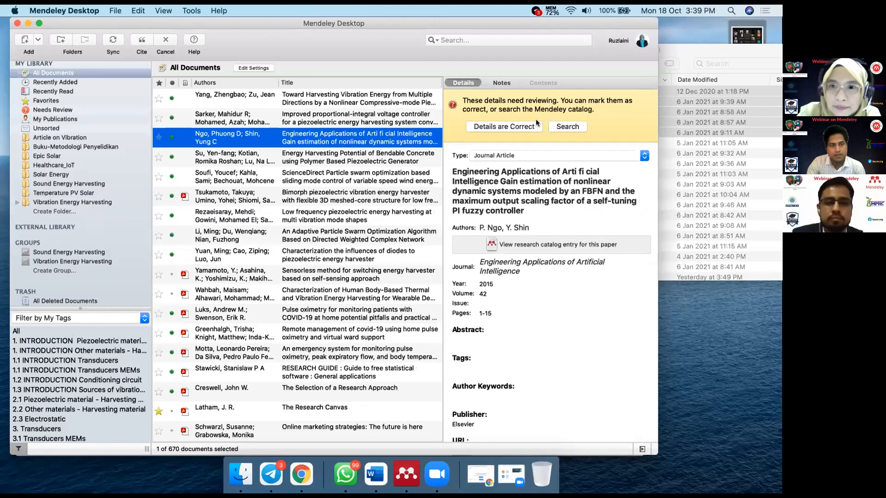
pyautogui.click(504, 125)
pyautogui.click(142, 37)
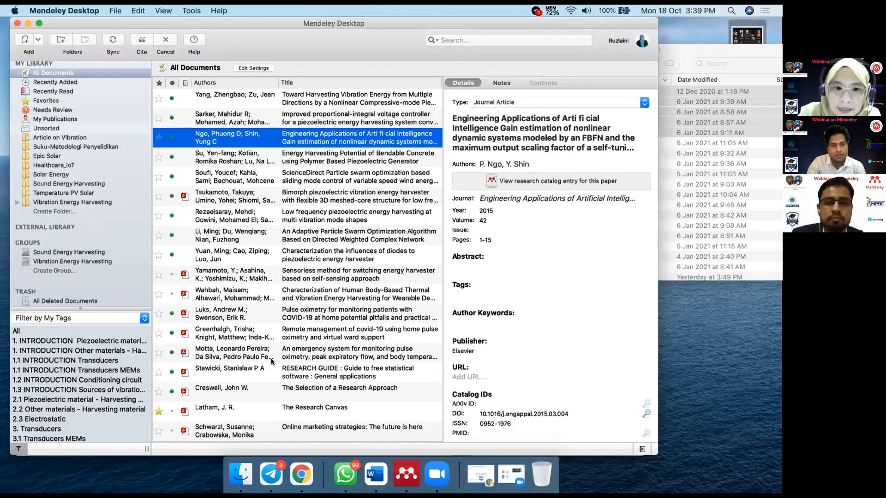
# - Cite the 2021 PLoS ONE paper on an emergency monitoring system and merge all three citations in the document into one
pyautogui.click(271, 355)
pyautogui.click(143, 38)
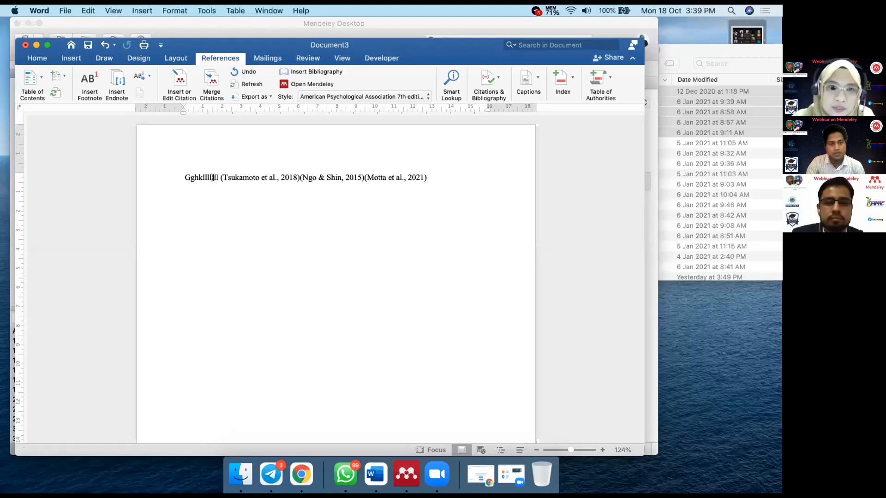
pyautogui.moveTo(237, 177); pyautogui.dragTo(423, 180)
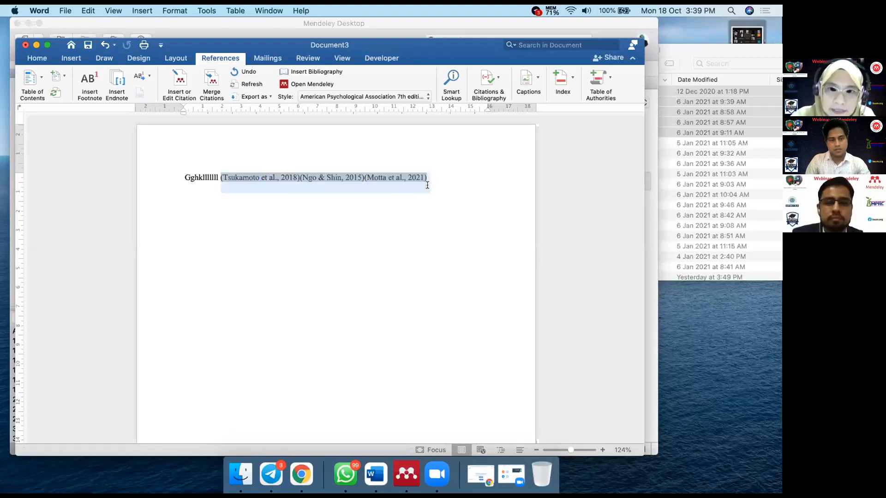
pyautogui.click(211, 82)
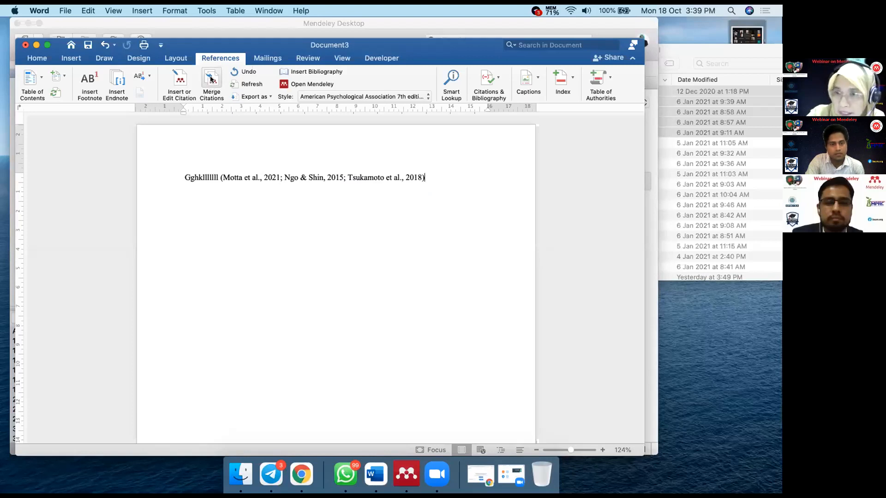
# - Insert a page break after the merged citation and add the heading "References" at the start of the new page
pyautogui.press('Return')
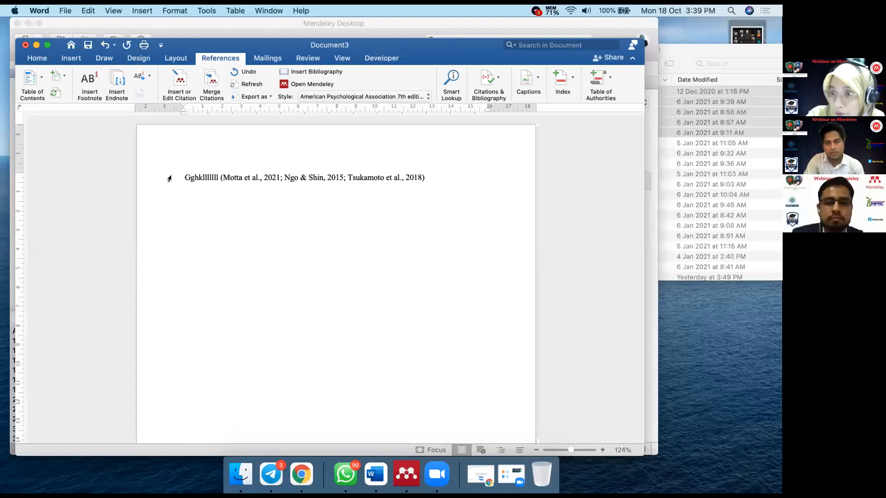
pyautogui.click(72, 59)
pyautogui.click(32, 79)
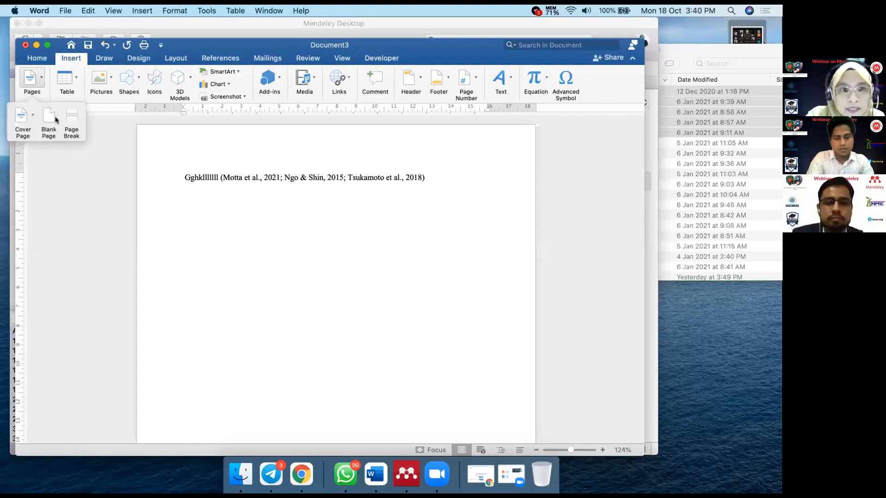
pyautogui.click(71, 118)
pyautogui.scroll(-5, 189, 240)
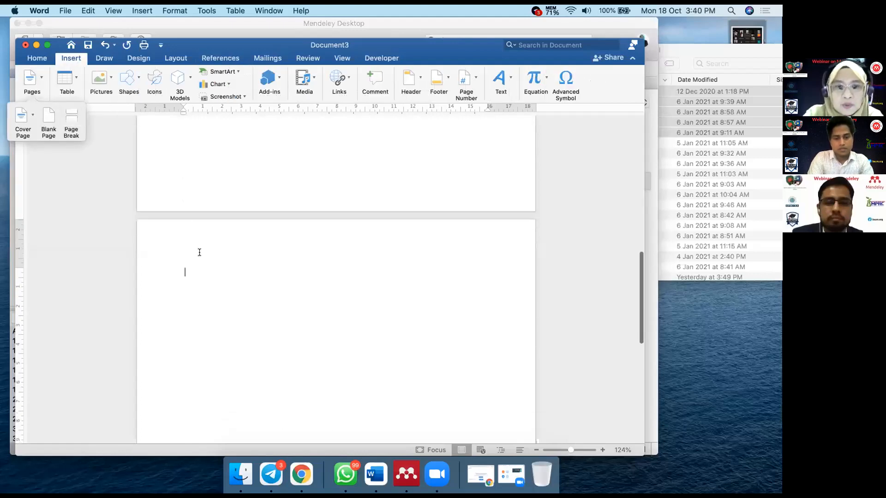
pyautogui.write('Re')
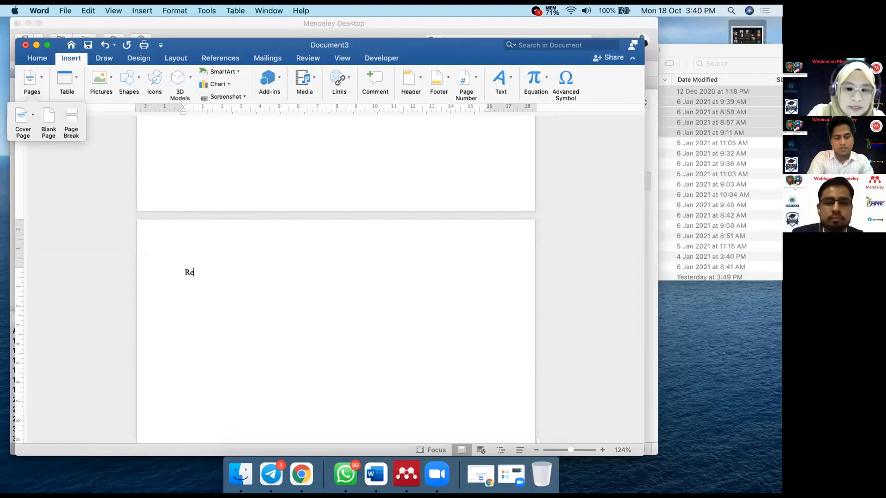
pyautogui.write('ferences')
pyautogui.press('Return')
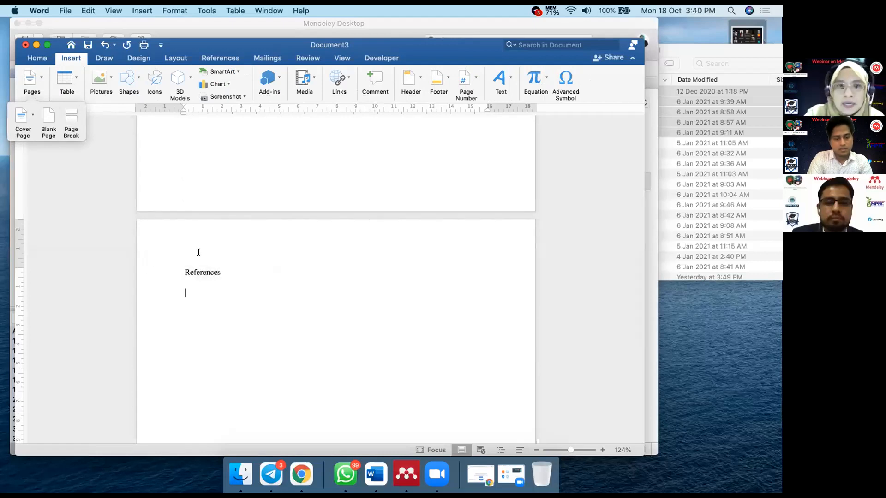
# - Insert the Mendeley bibliography beneath the "References" heading and look through its entries
pyautogui.click(230, 59)
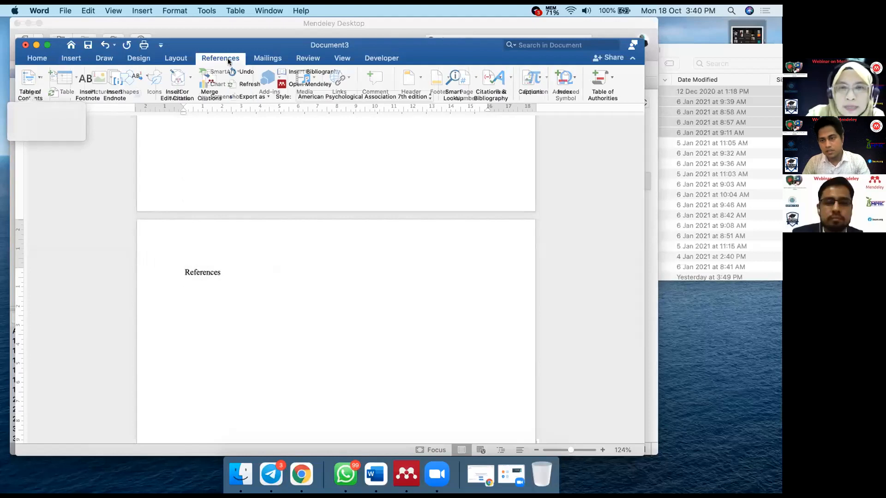
pyautogui.click(310, 72)
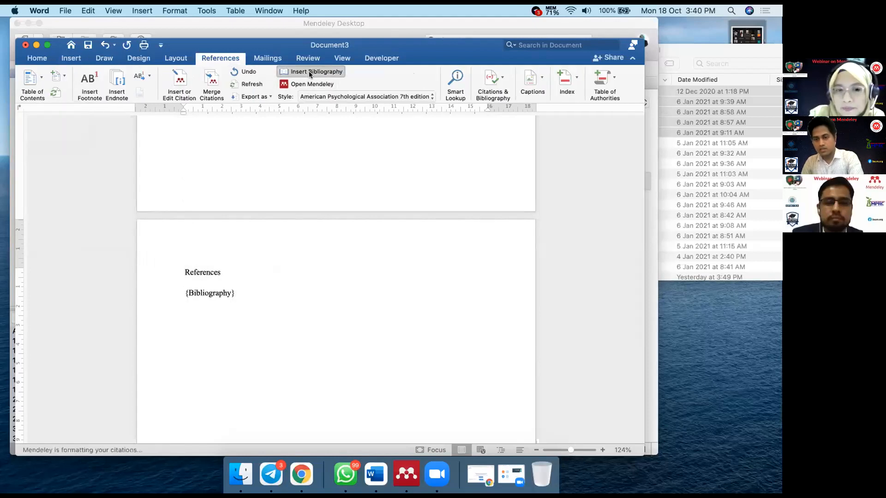
pyautogui.scroll(-4, 355, 181)
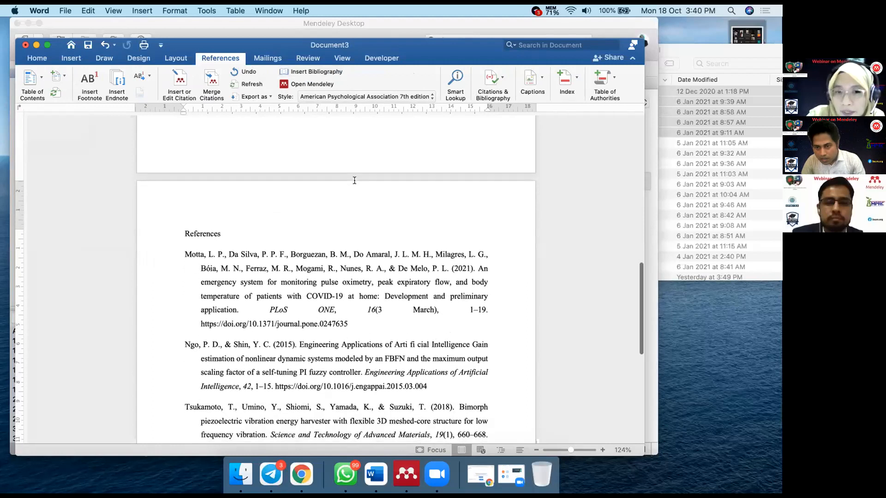
pyautogui.scroll(-1, 355, 221)
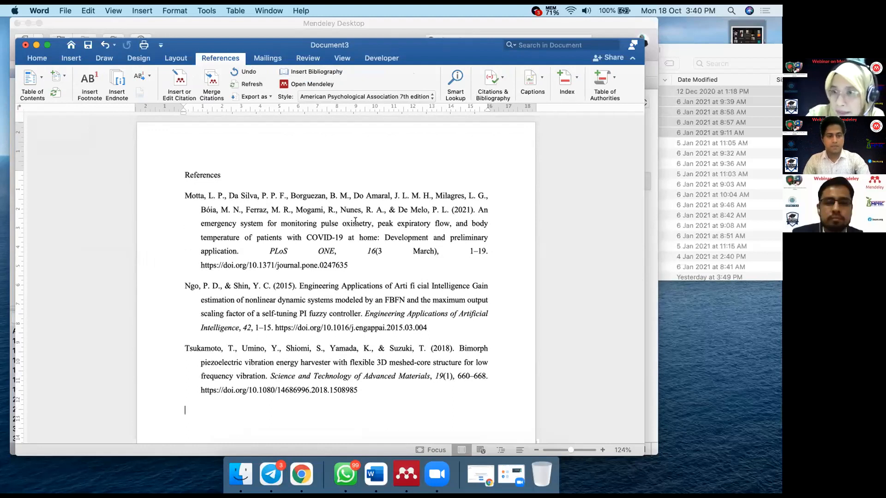
pyautogui.scroll(1, 355, 221)
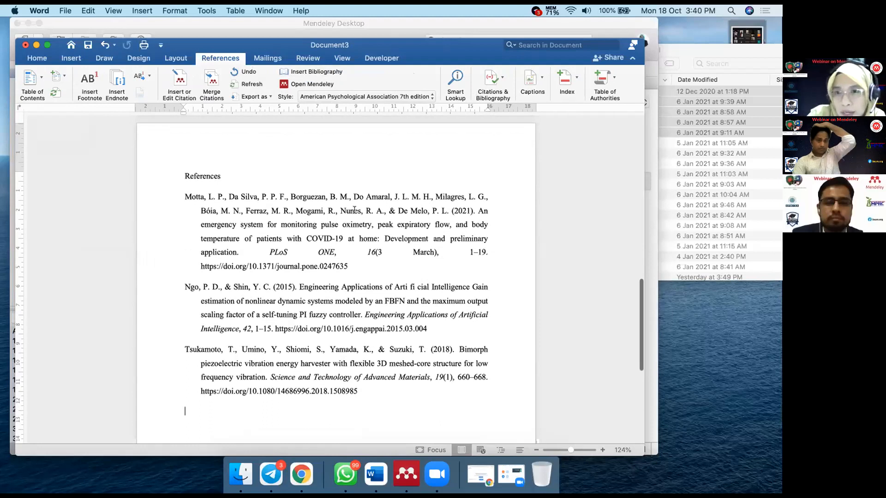
# - Preview the bibliography in the IEEE style and restore the American Psychological Association 7th edition style
pyautogui.click(338, 98)
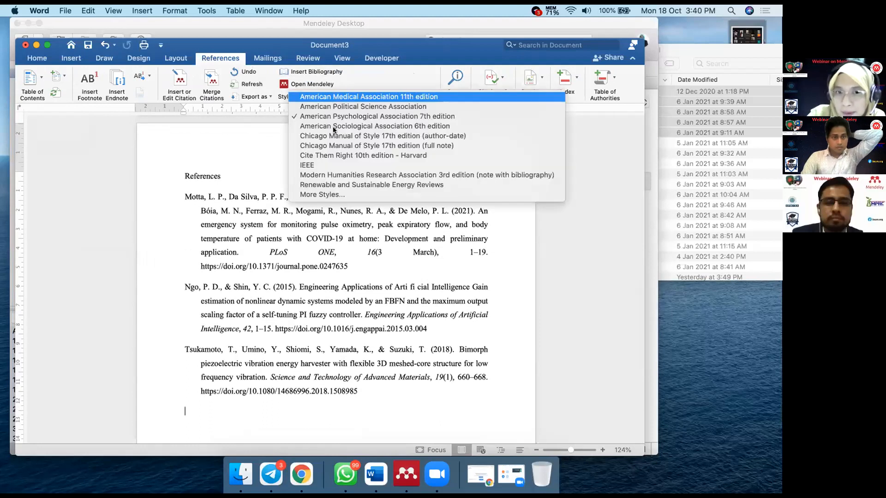
pyautogui.click(327, 165)
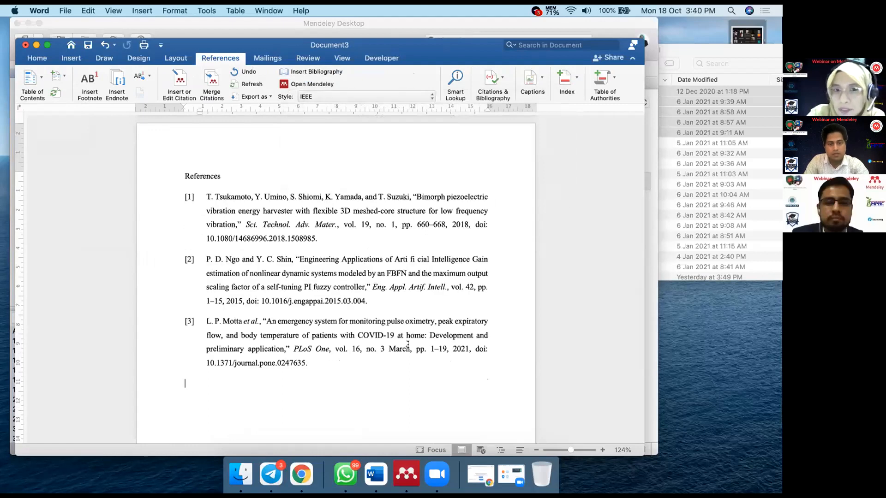
pyautogui.click(421, 97)
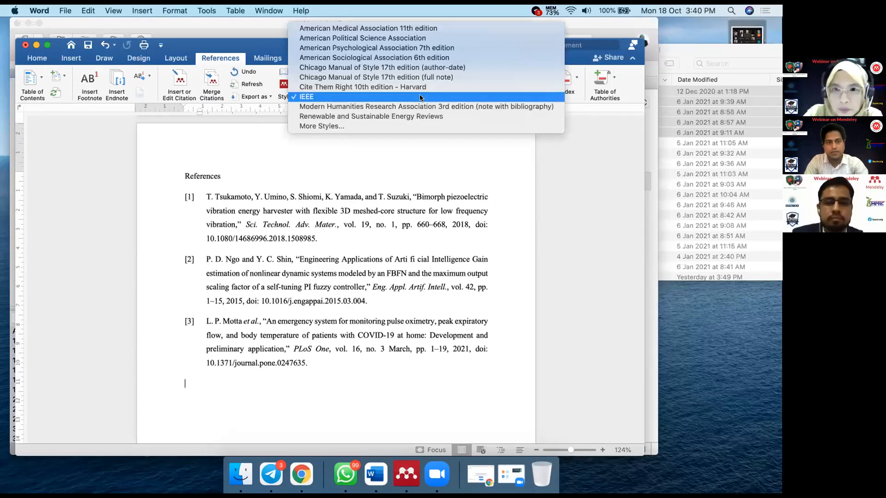
pyautogui.click(412, 48)
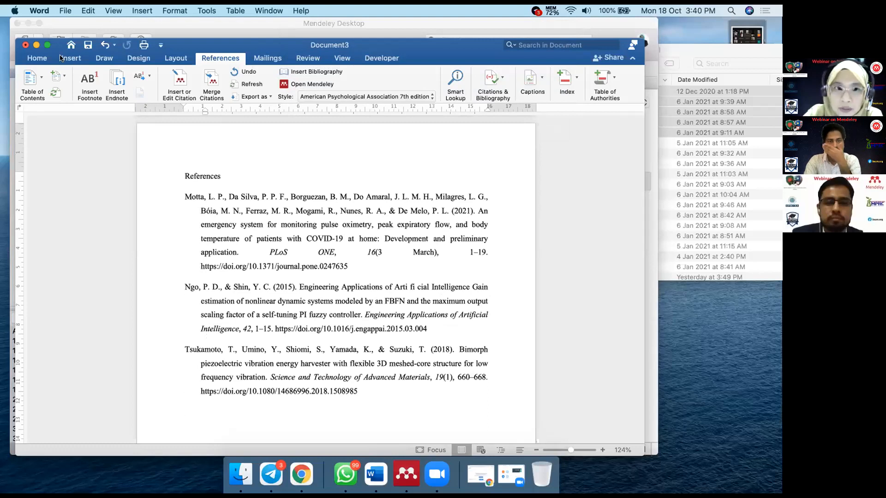
# - Switch to Mendeley Desktop, open the 2018 "Bimorph piezoelectric vibration energy harvester" paper for reading, and return to the library
pyautogui.click(35, 45)
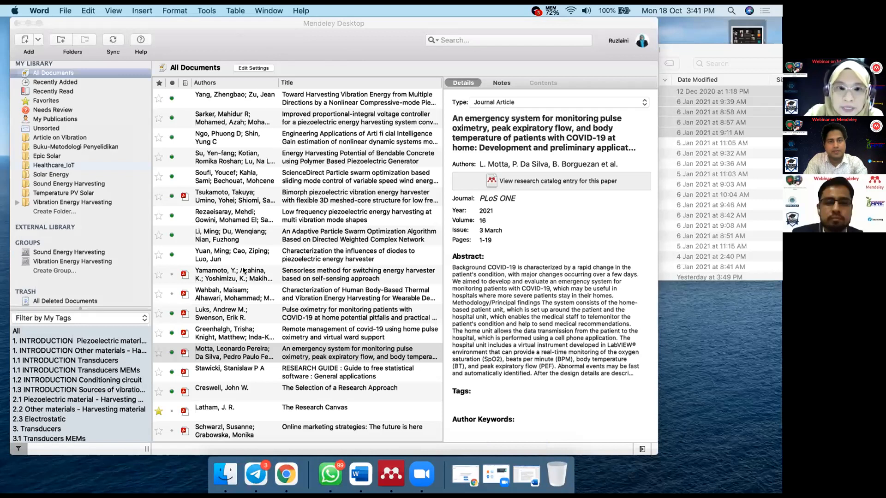
pyautogui.click(242, 199)
pyautogui.doubleClick(242, 199)
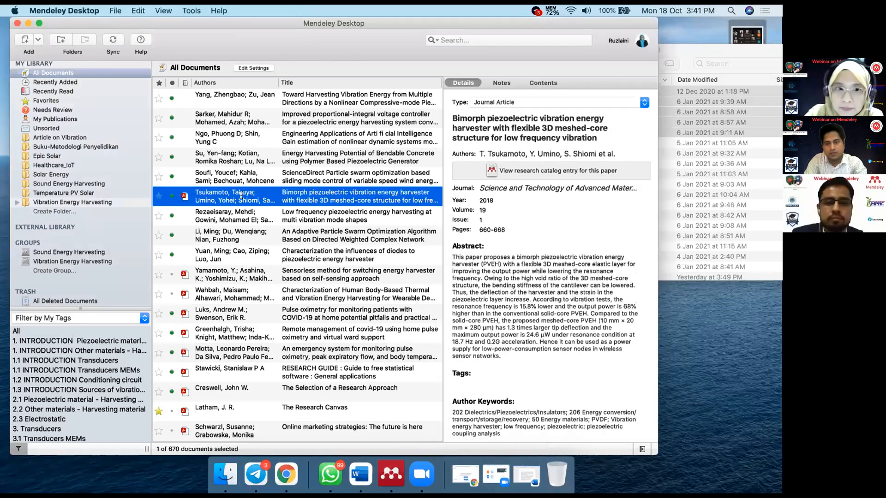
pyautogui.click(32, 66)
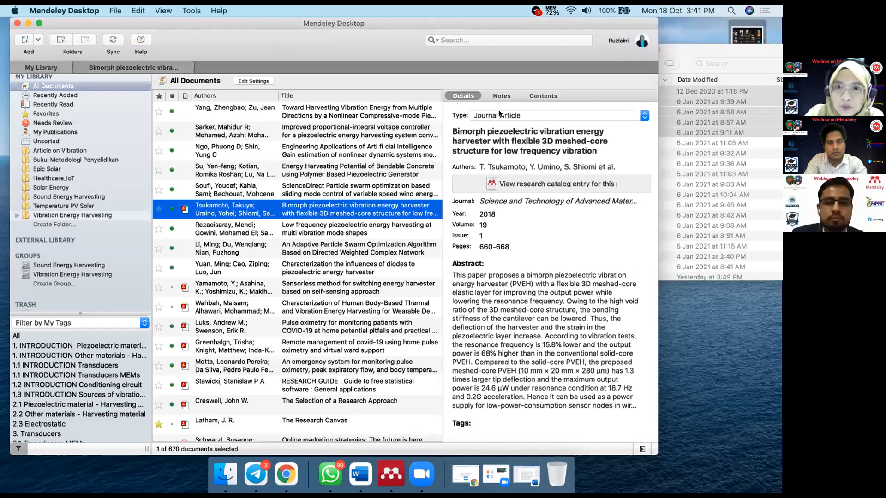
# - Hide and reshow the document details, and review the bimorph paper's tags, author keywords, catalog IDs and attached files
pyautogui.click(642, 449)
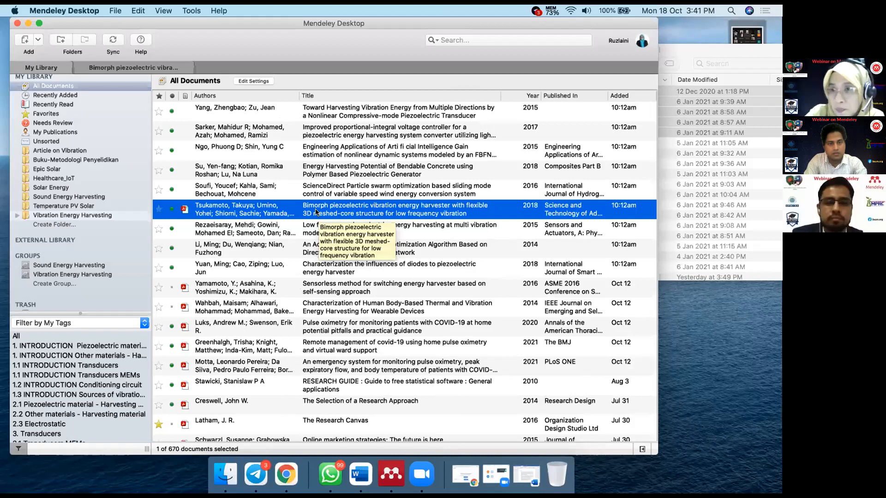
pyautogui.click(642, 450)
pyautogui.scroll(-10, 511, 249)
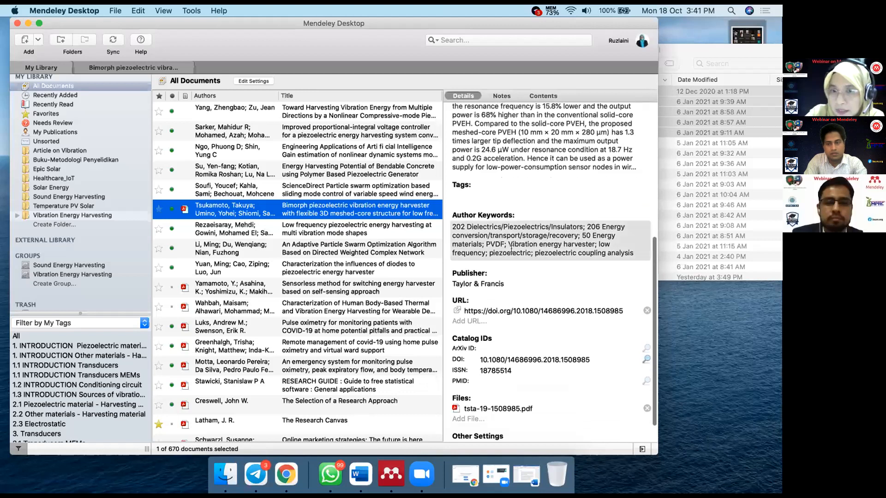
pyautogui.scroll(-3, 511, 249)
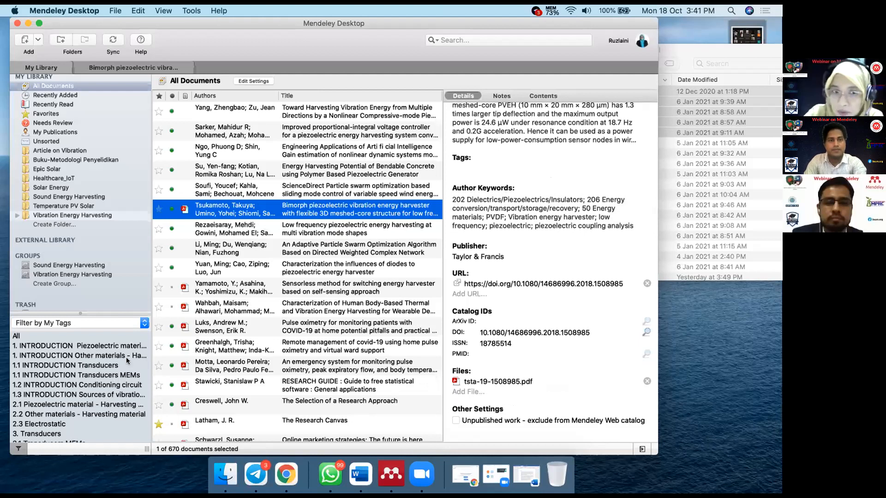
# - Examine the list of personal tags available for filtering the library
pyautogui.scroll(-4, 127, 360)
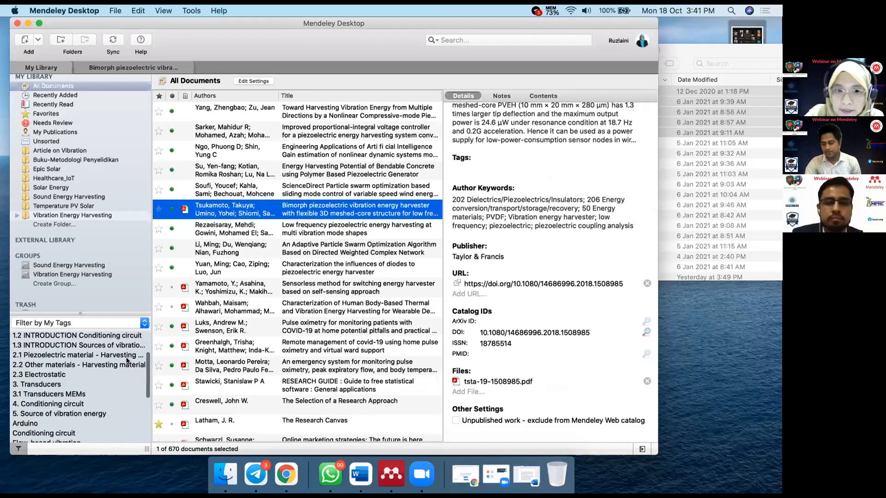
pyautogui.scroll(4, 127, 360)
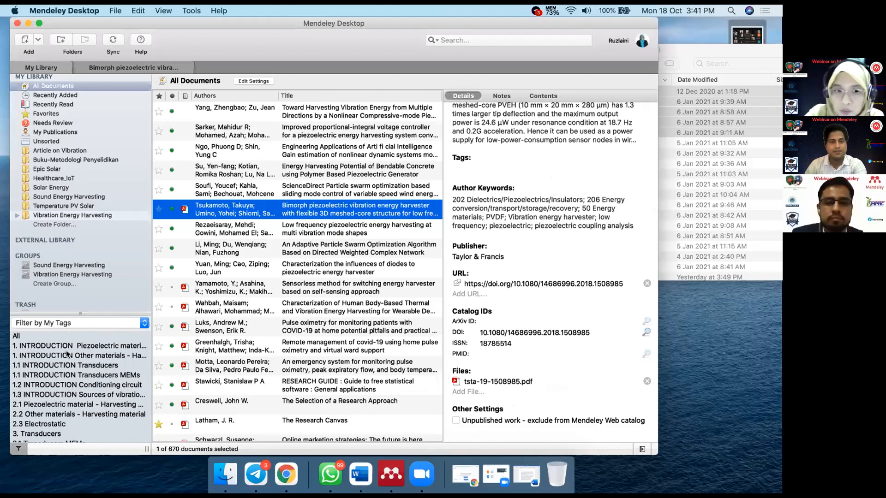
pyautogui.scroll(-2, 67, 354)
pyautogui.scroll(-2, 68, 354)
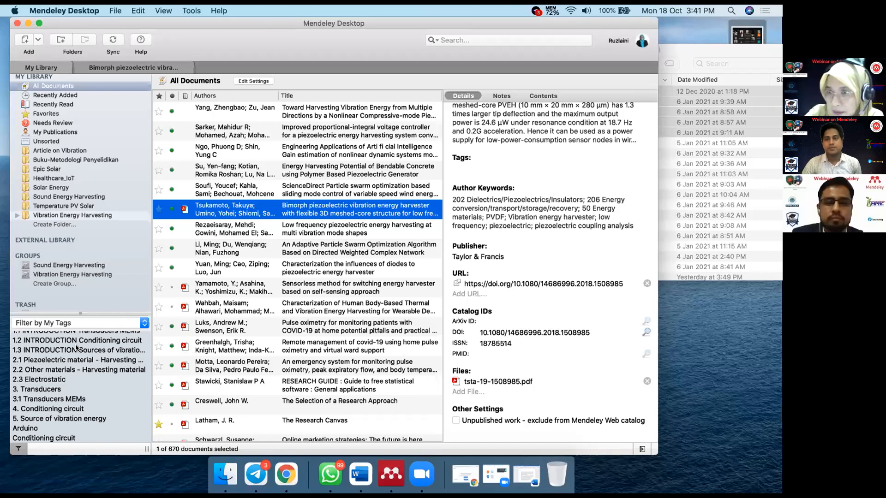
pyautogui.scroll(4, 79, 348)
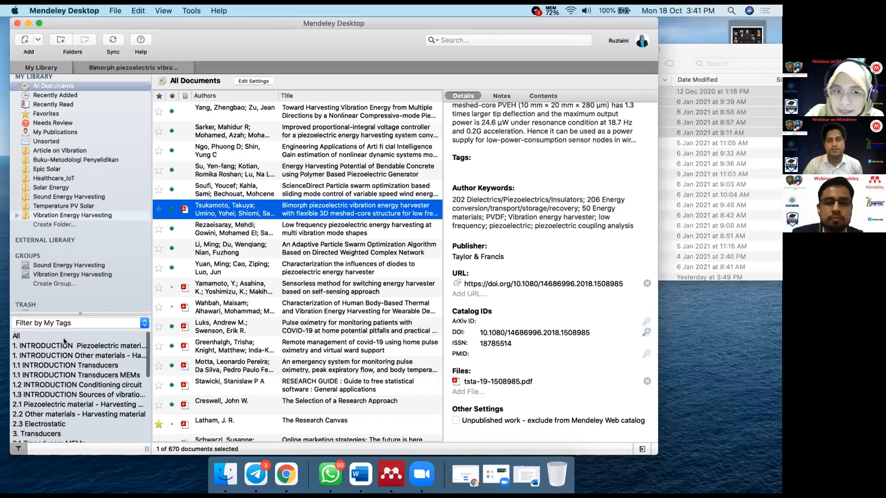
pyautogui.scroll(-3, 58, 360)
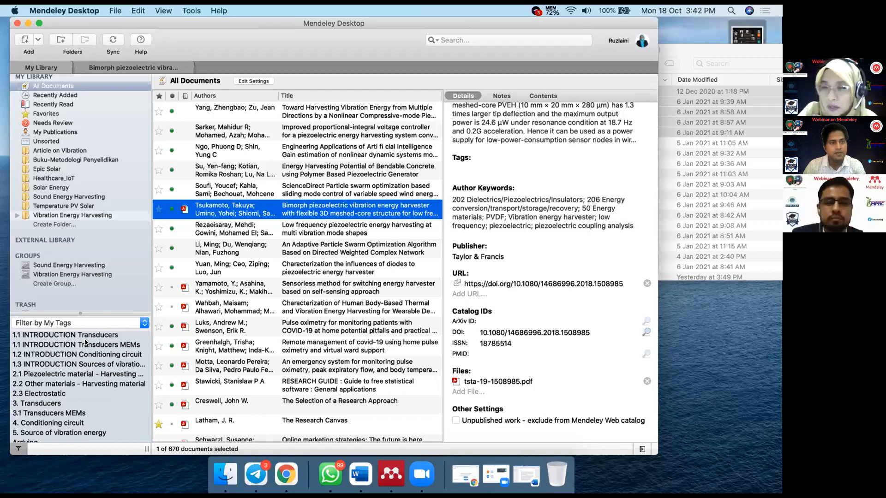
pyautogui.scroll(3, 85, 342)
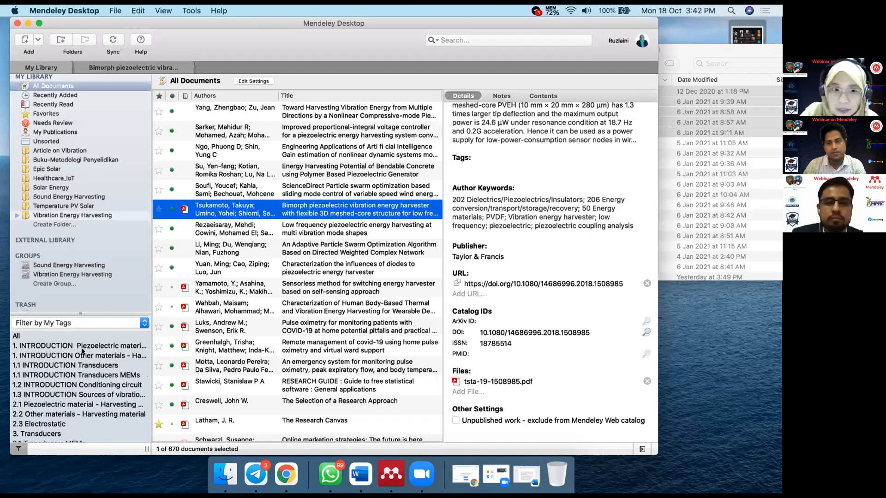
pyautogui.scroll(-1, 65, 346)
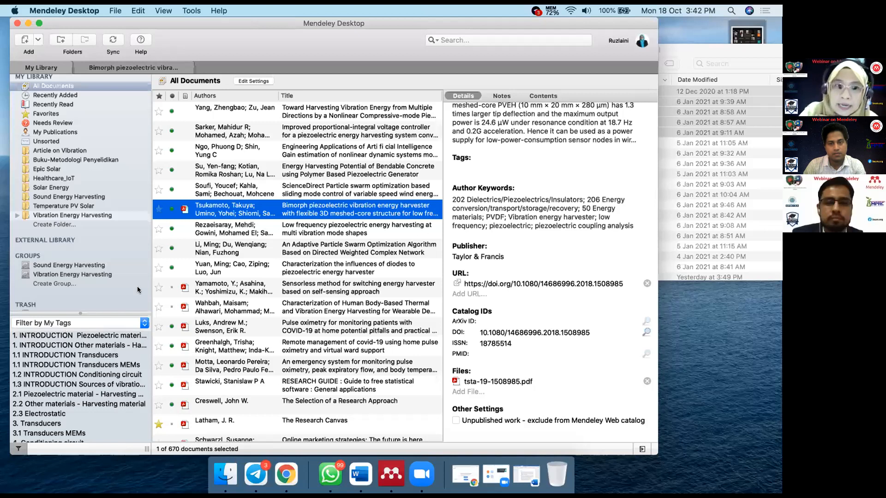
pyautogui.scroll(1, 112, 350)
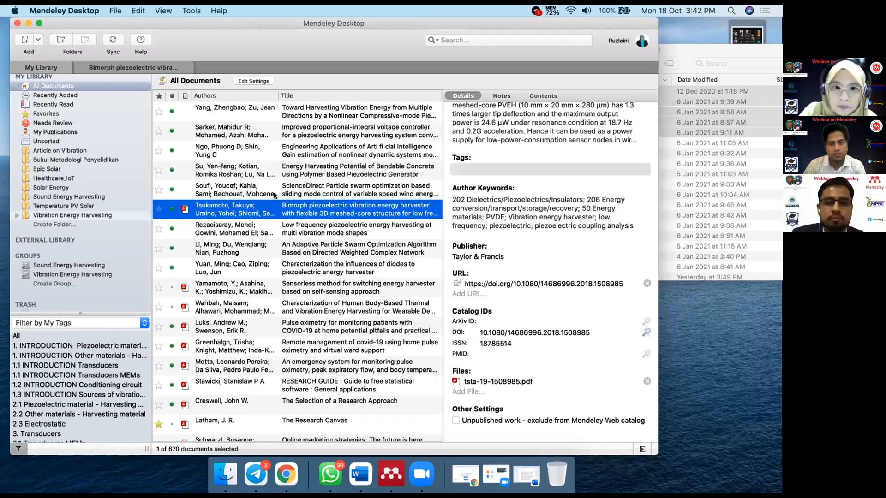
# - Select the 2016 particle swarm optimization sliding mode control paper and open its tags for editing
pyautogui.click(266, 192)
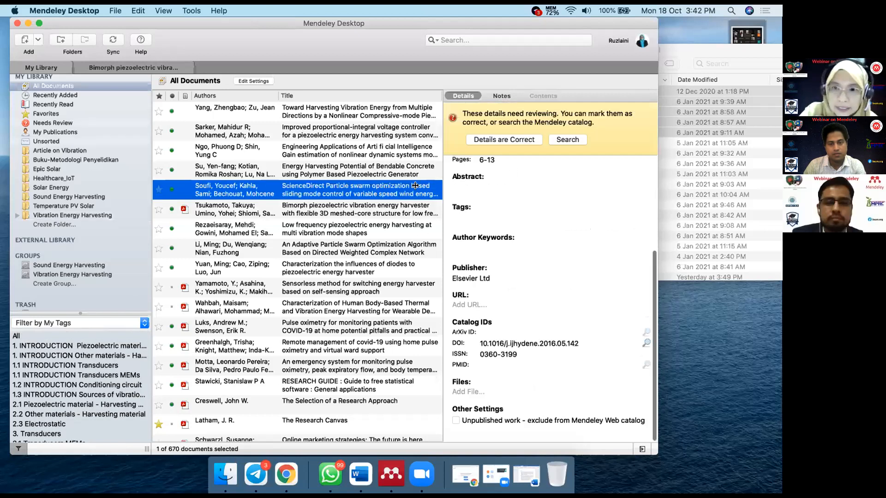
pyautogui.click(466, 214)
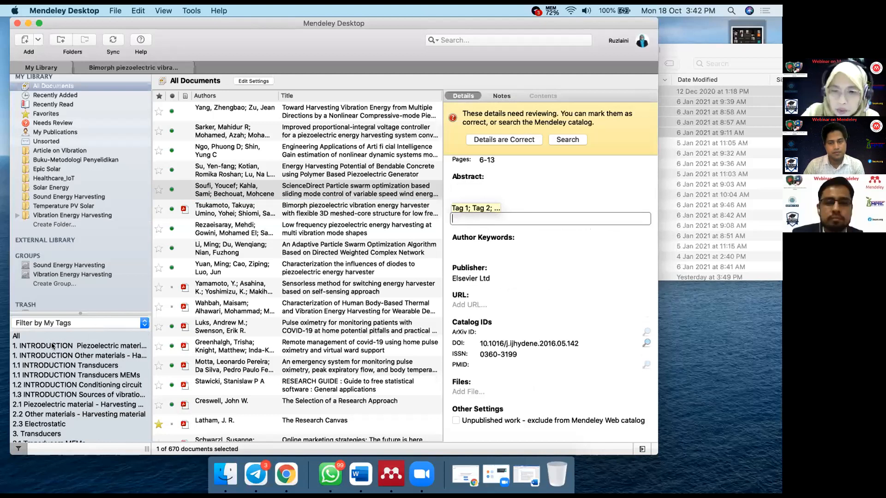
# - Switch the library filter to author keywords and back to personal tags
pyautogui.click(103, 326)
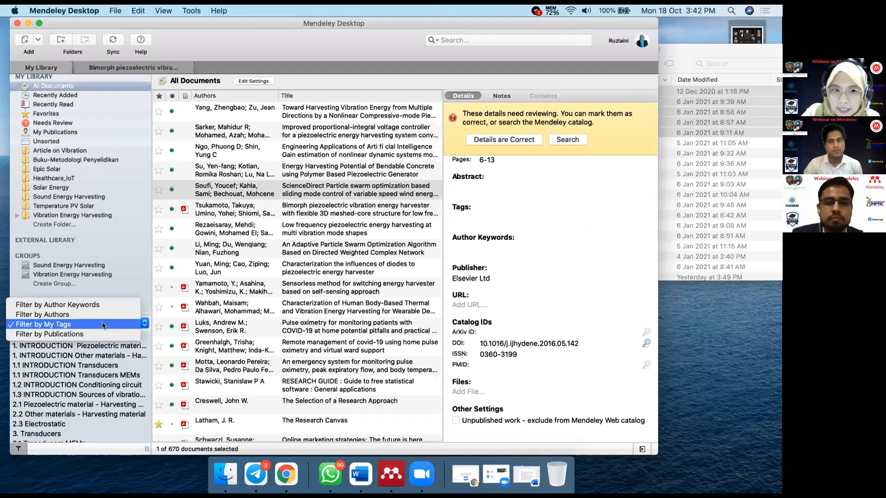
pyautogui.click(76, 305)
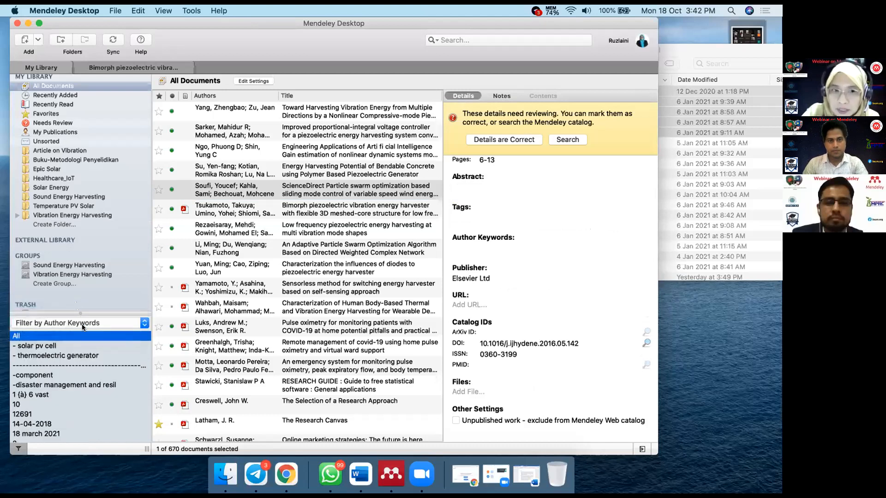
pyautogui.click(76, 324)
pyautogui.click(77, 343)
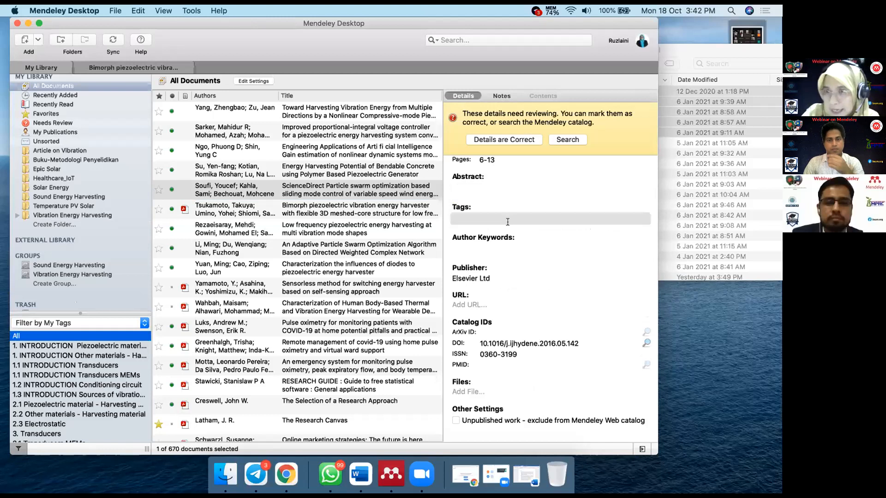
# - Filter the library by the "1. INTRODUCTION Piezoelectric material" tag, followed by the "1. INTRODUCTION Other materials" tag
pyautogui.click(93, 347)
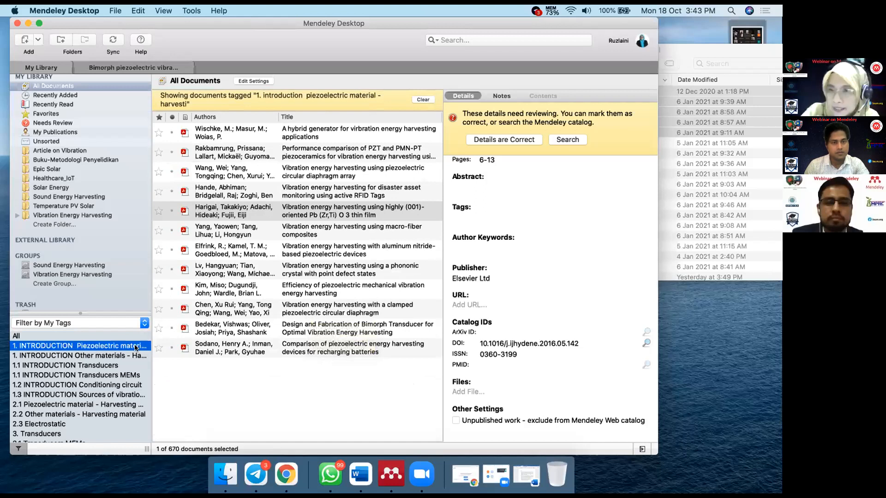
pyautogui.click(108, 357)
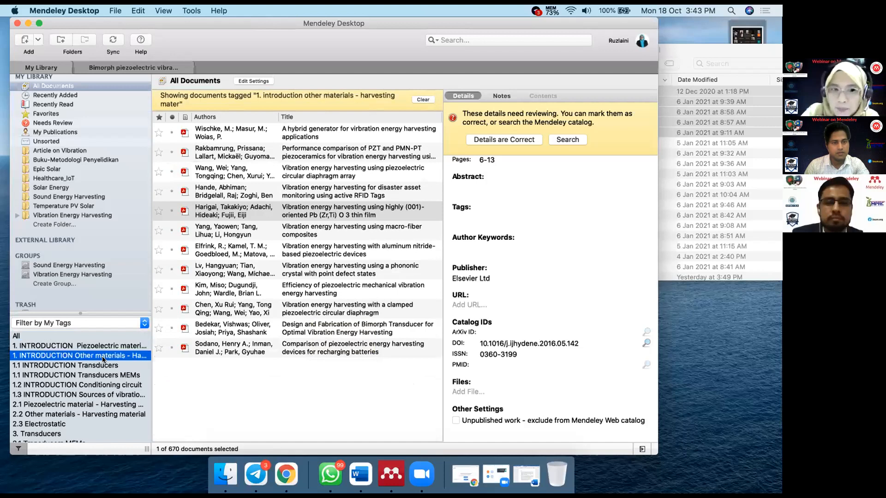
# - Filter the library by the "1.1 INTRODUCTION Transducers" tag
pyautogui.click(102, 366)
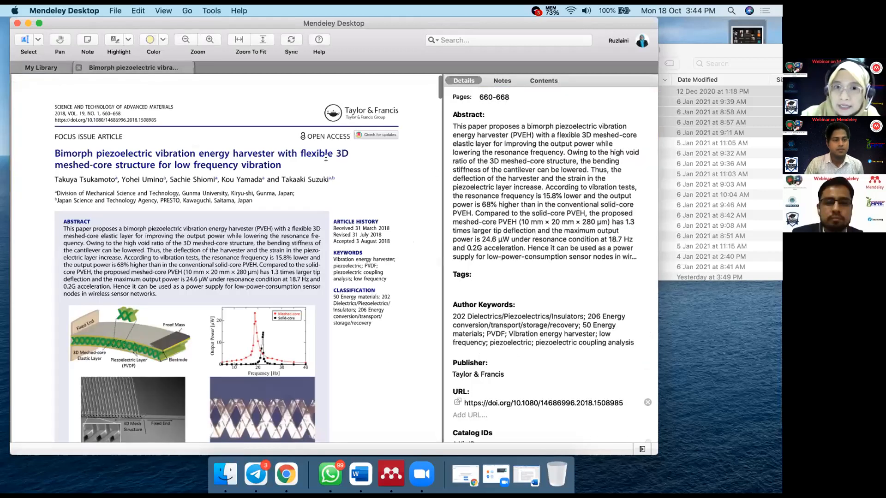
# - Hide the document details beside the opened bimorph piezoelectric harvester paper and read from its abstract to the introduction
pyautogui.click(641, 449)
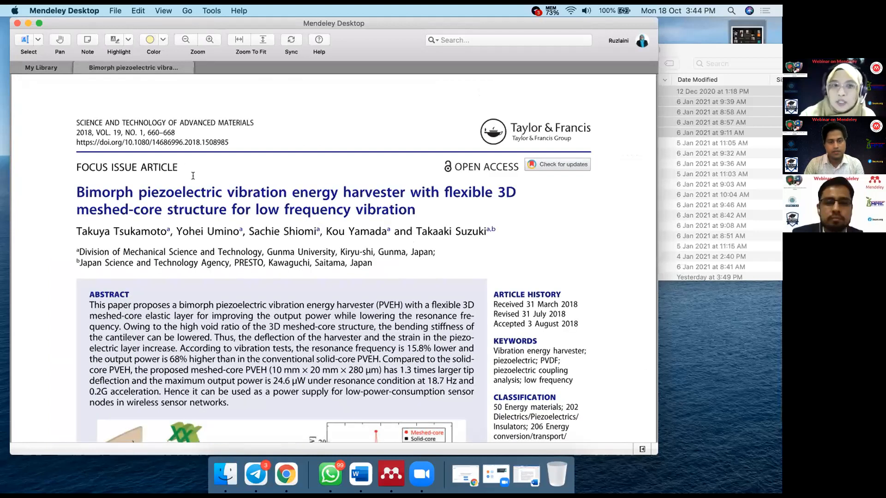
pyautogui.scroll(-5, 193, 176)
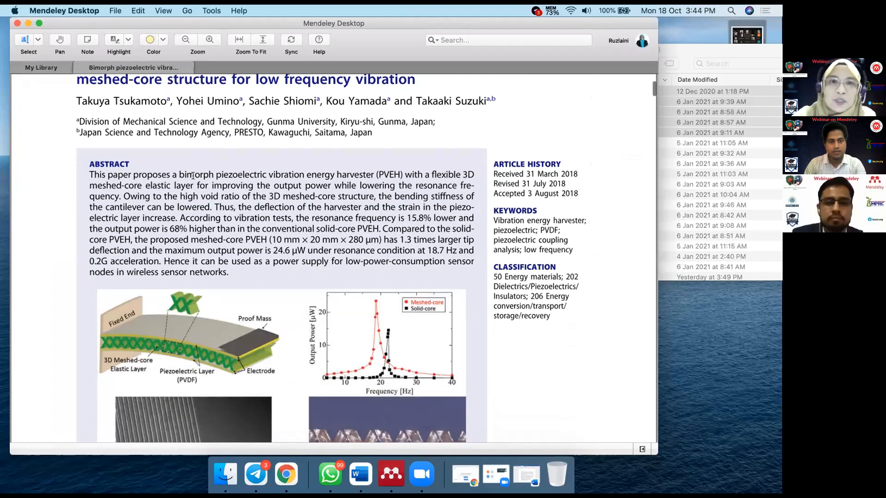
pyautogui.scroll(-10, 193, 175)
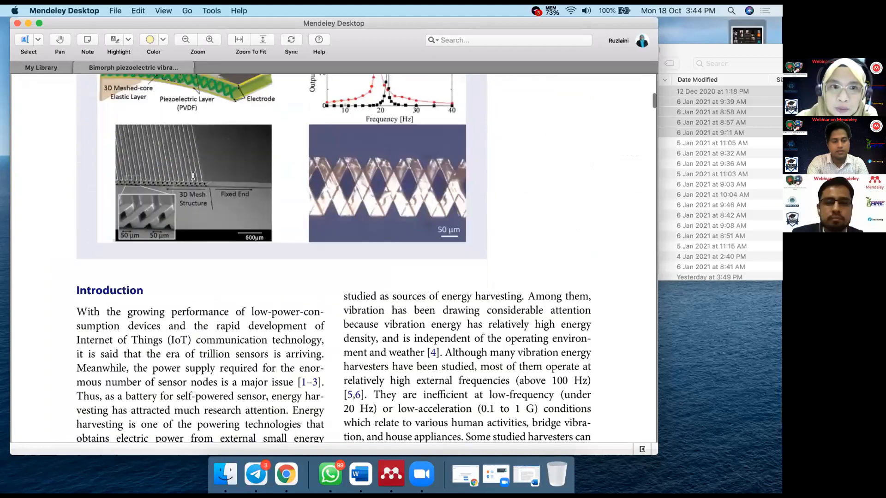
pyautogui.scroll(-3, 193, 176)
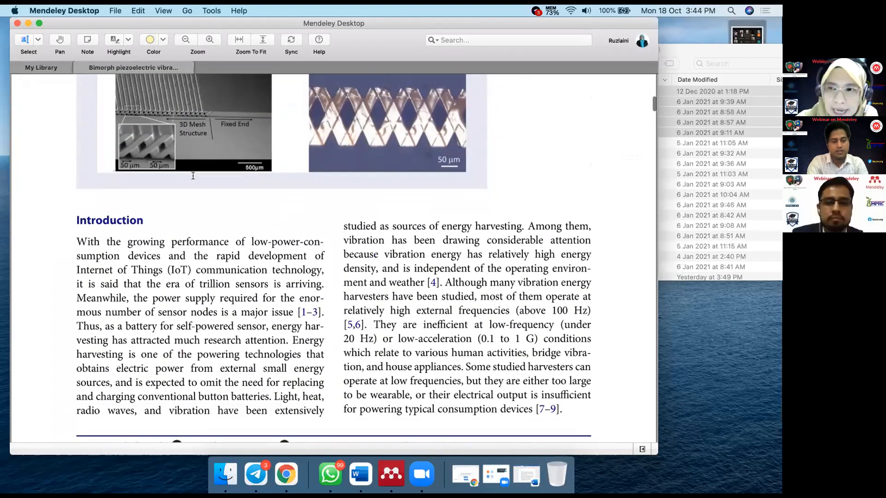
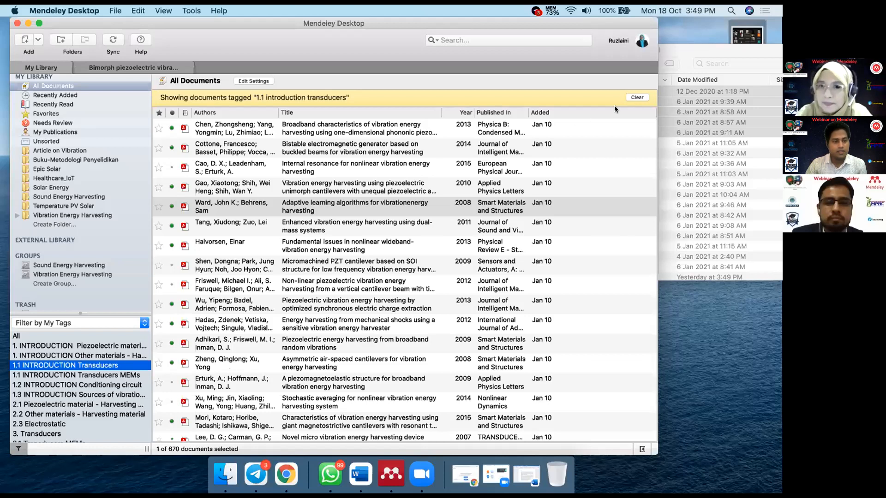
# - Clear the tag filter and open a blank manual entry to examine its document types and fields, without saving it
pyautogui.click(628, 98)
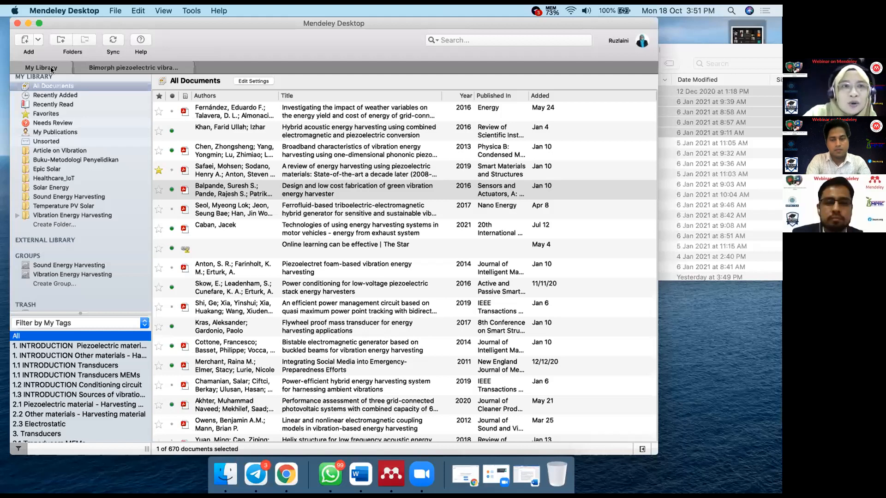
pyautogui.click(38, 40)
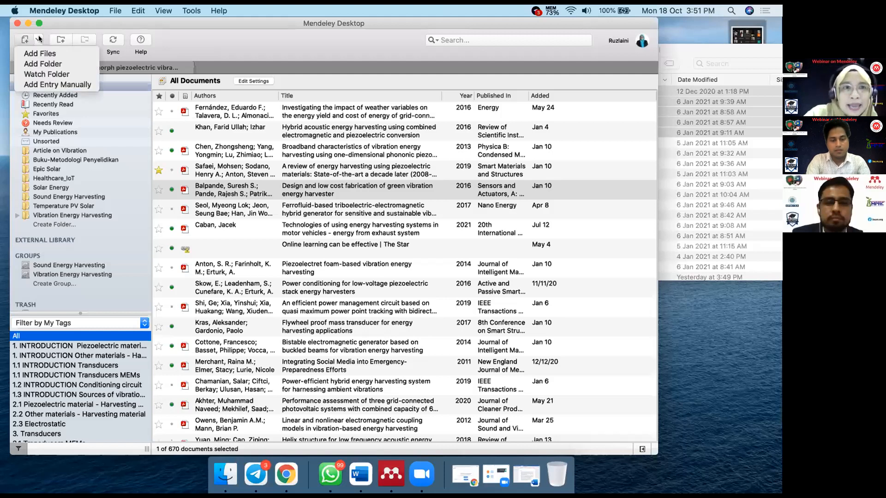
pyautogui.click(40, 85)
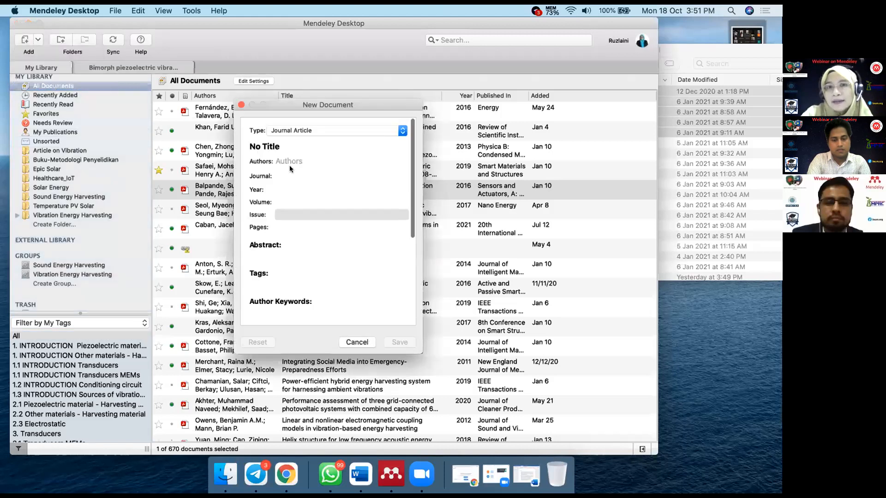
pyautogui.click(301, 132)
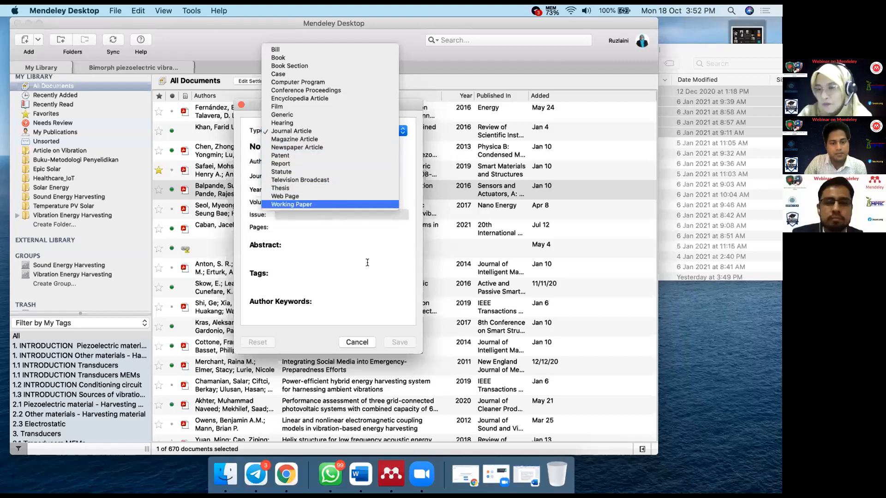
pyautogui.click(376, 265)
pyautogui.click(287, 149)
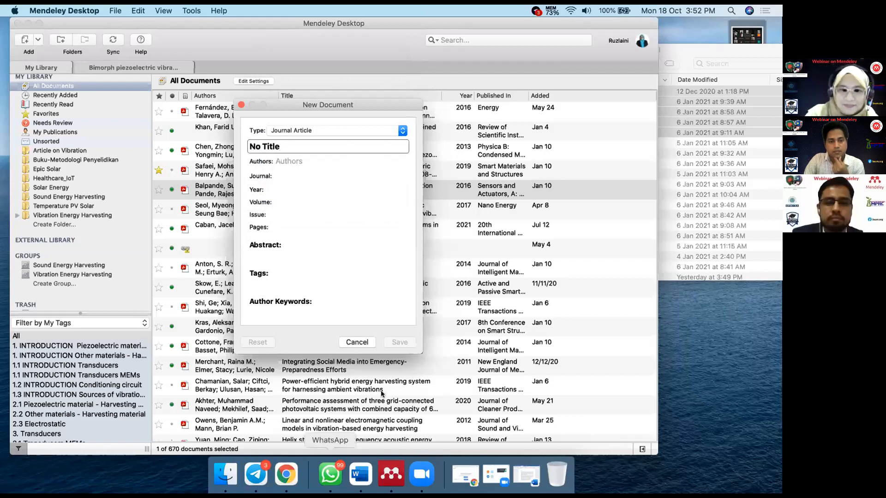
pyautogui.click(358, 342)
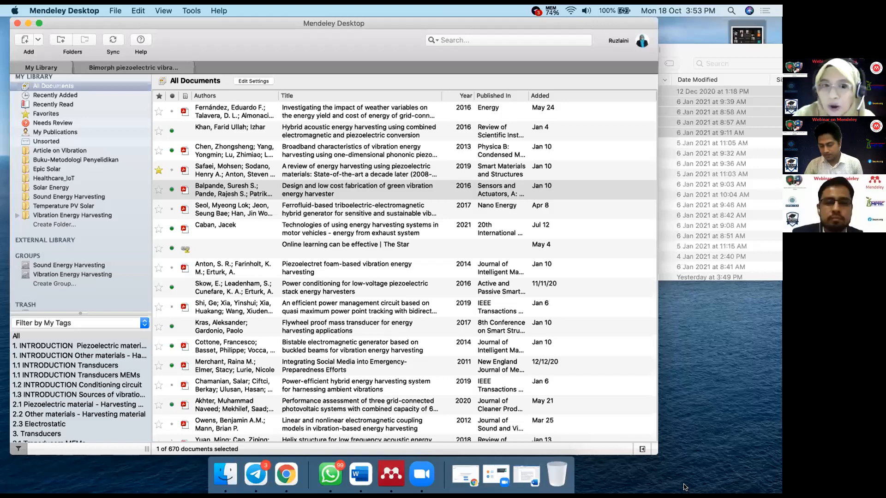
# - Switch to Word, set the citation style to IEEE and check the citation and reference list in the document
pyautogui.click(360, 473)
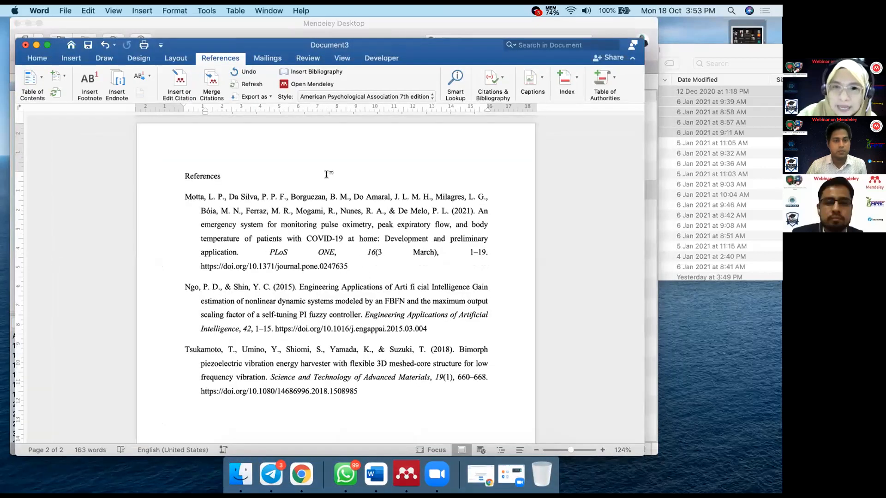
pyautogui.scroll(15, 332, 171)
pyautogui.click(364, 96)
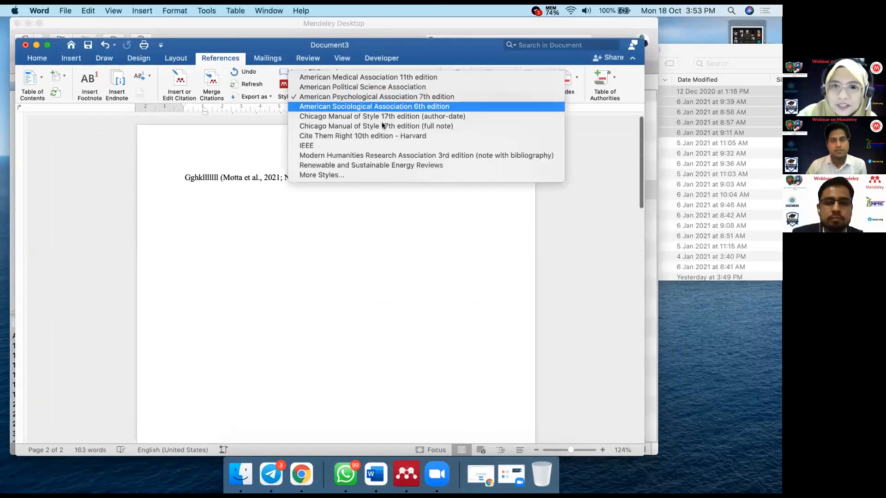
pyautogui.click(365, 146)
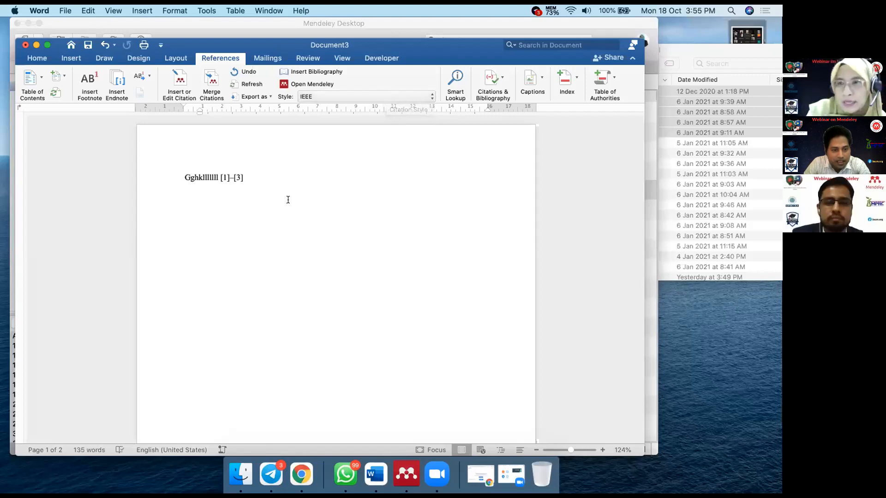
pyautogui.scroll(-10, 287, 198)
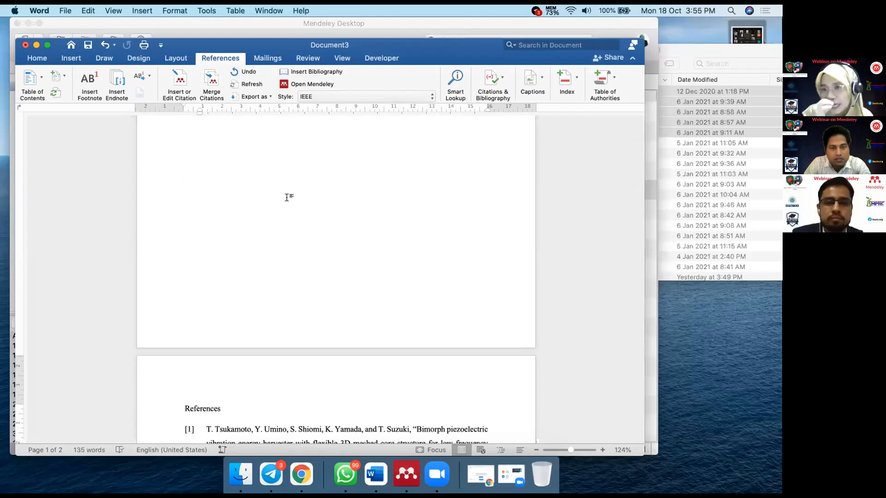
pyautogui.scroll(-8, 287, 198)
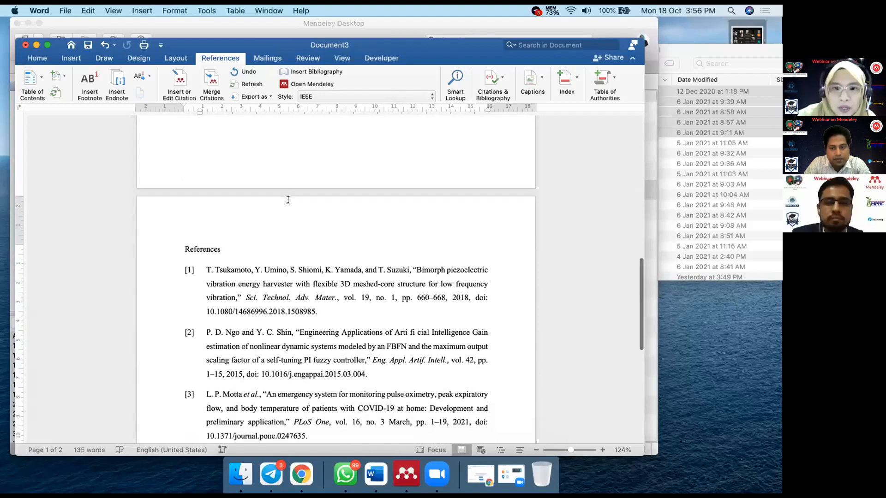
pyautogui.scroll(-3, 280, 299)
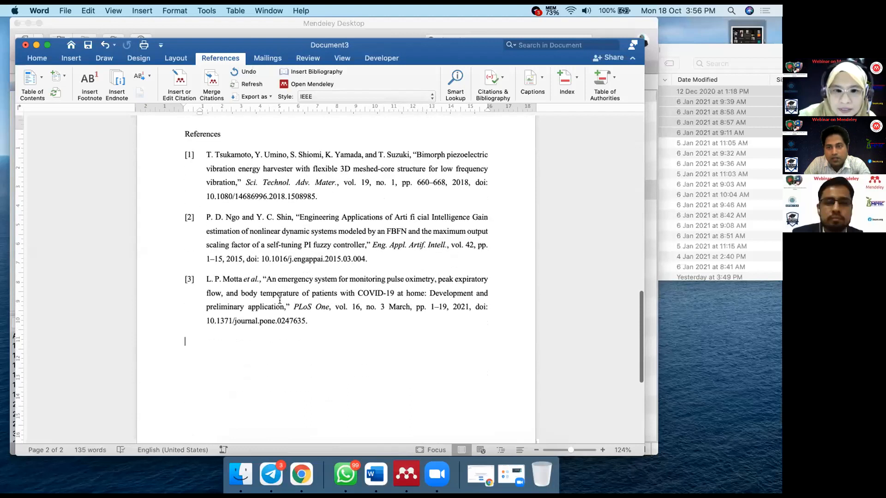
pyautogui.scroll(15, 237, 261)
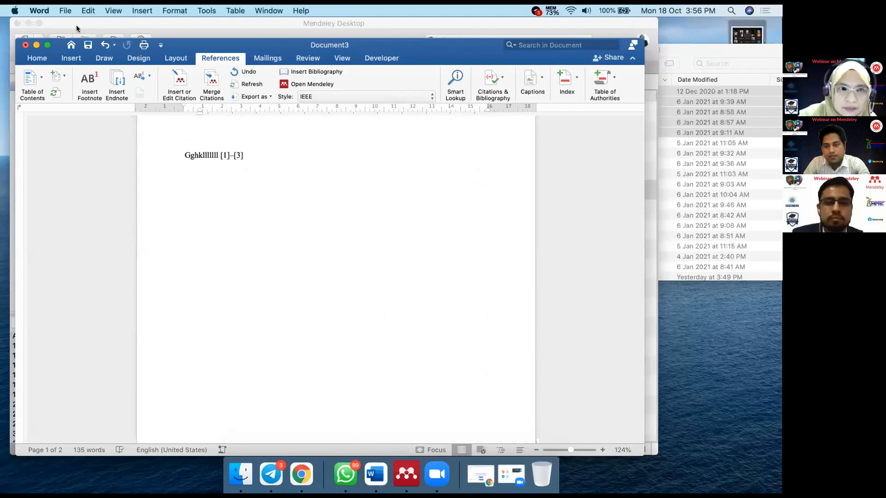
# - Return to Mendeley Desktop, browse all documents and select the 2013 paper "Vibrational energy harvesting from human gait"
pyautogui.press('super+m')
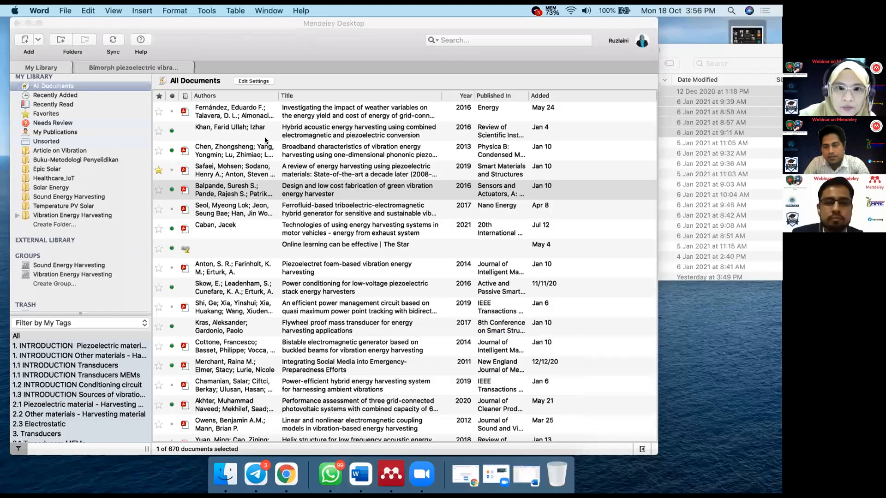
pyautogui.scroll(-3, 308, 212)
pyautogui.scroll(-20, 308, 212)
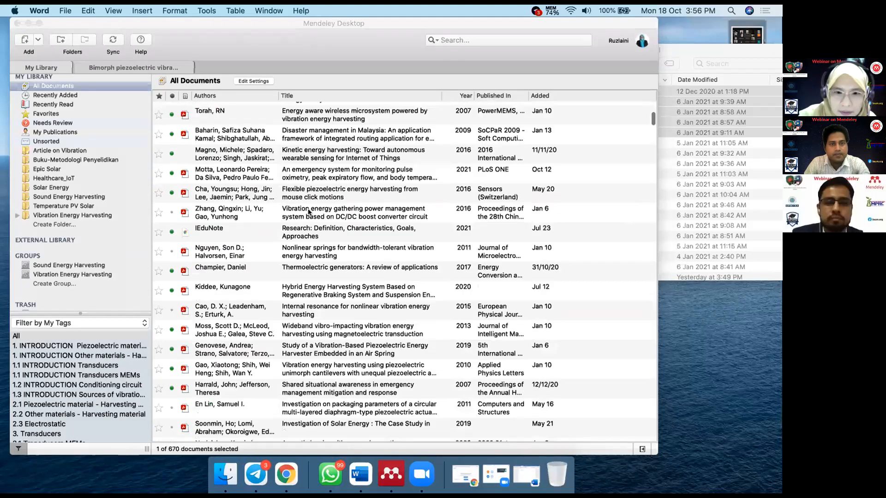
pyautogui.scroll(-20, 308, 213)
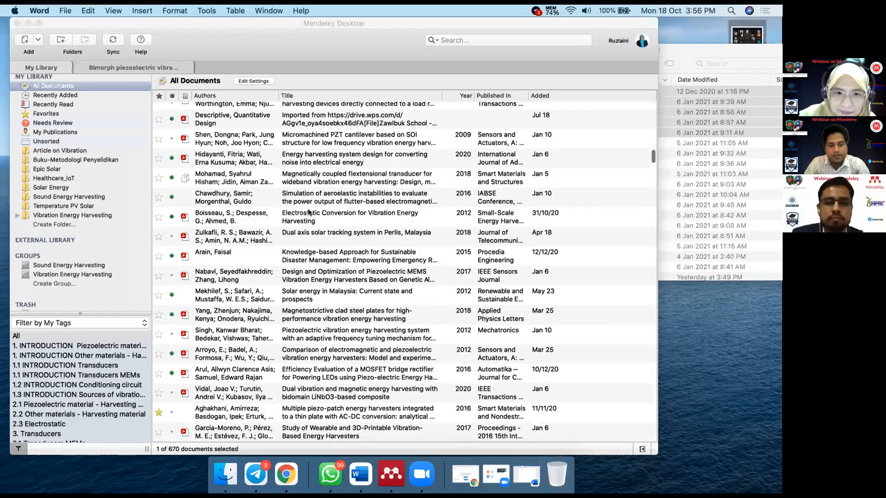
pyautogui.scroll(-20, 308, 212)
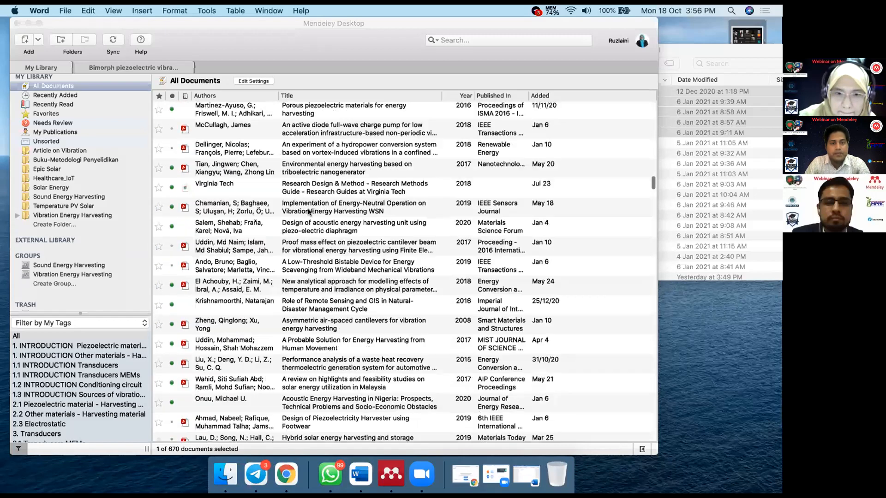
pyautogui.scroll(-15, 308, 212)
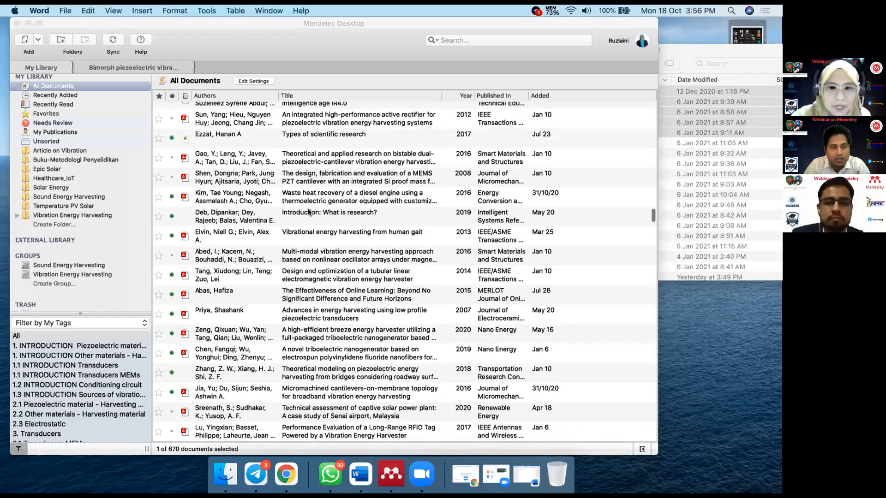
pyautogui.click(378, 241)
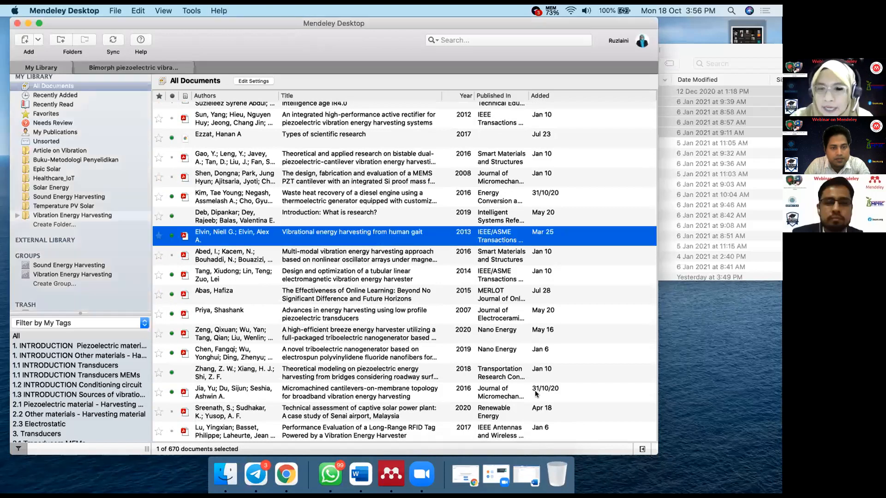
# - Select the 2010 "RESEARCH GUIDE" paper in the Buku-Metodologi Penyelidikan folder and show its details
pyautogui.click(64, 151)
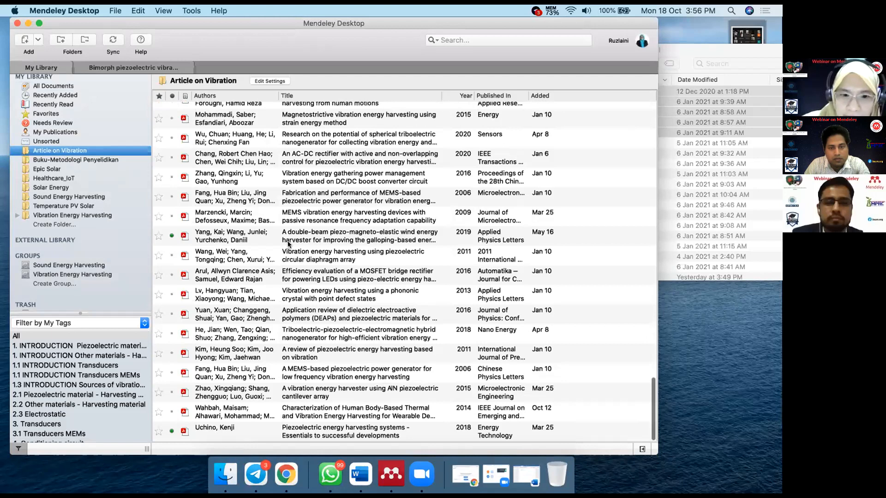
pyautogui.click(107, 161)
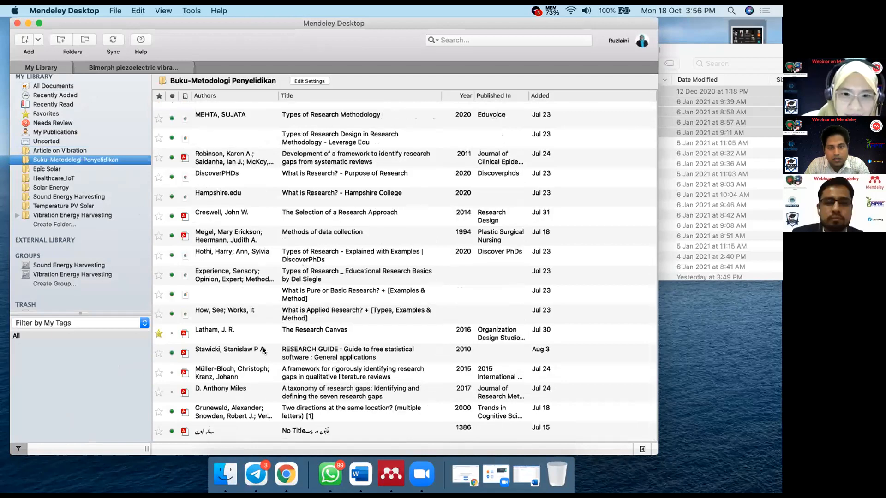
pyautogui.click(275, 359)
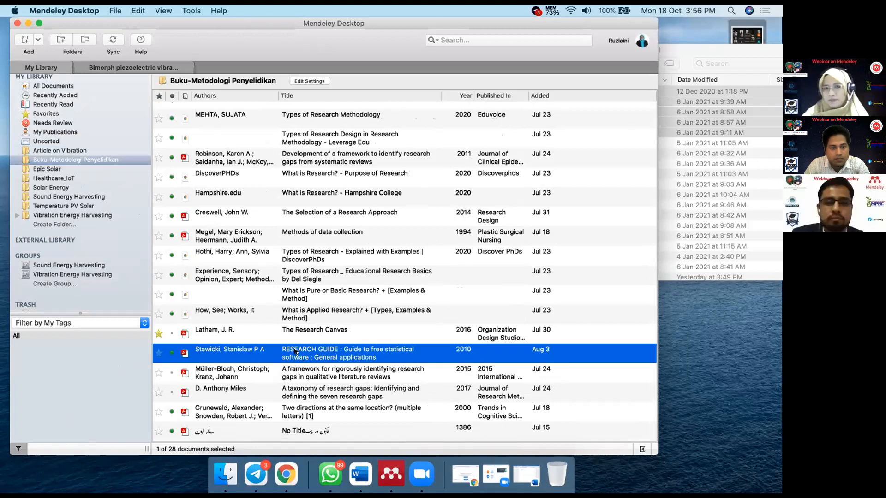
pyautogui.click(642, 450)
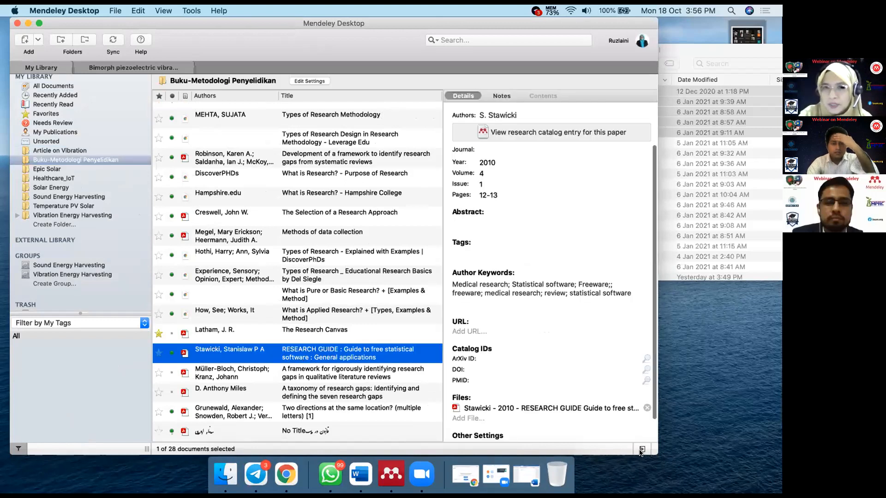
pyautogui.scroll(3, 555, 209)
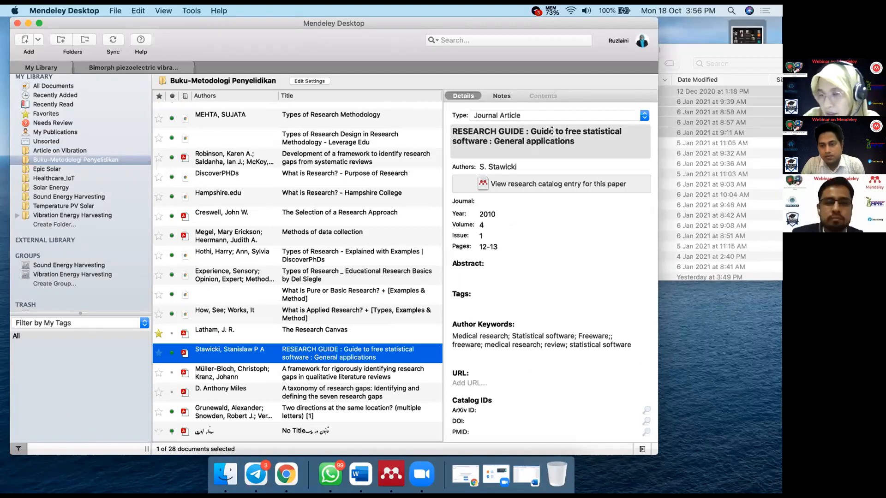
# - Replace the all-capitals opening of the paper's title with "Research Guide"
pyautogui.click(525, 131)
pyautogui.moveTo(525, 131); pyautogui.dragTo(455, 131)
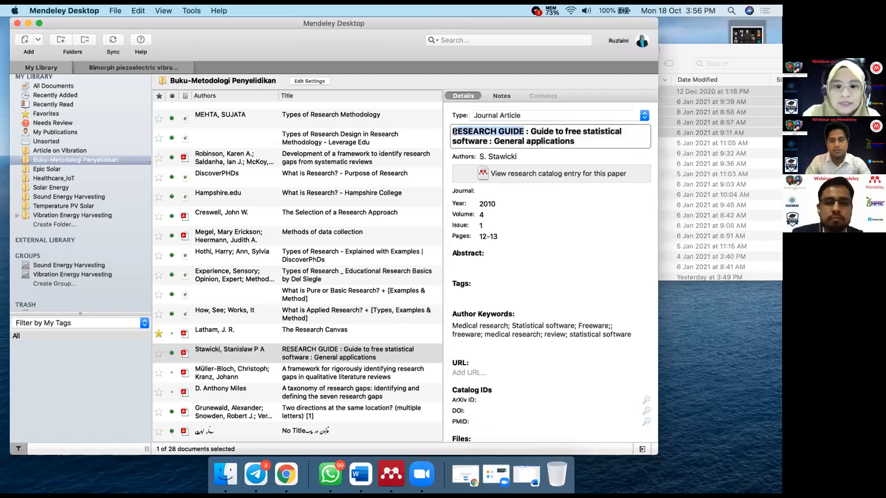
pyautogui.write('esearcc')
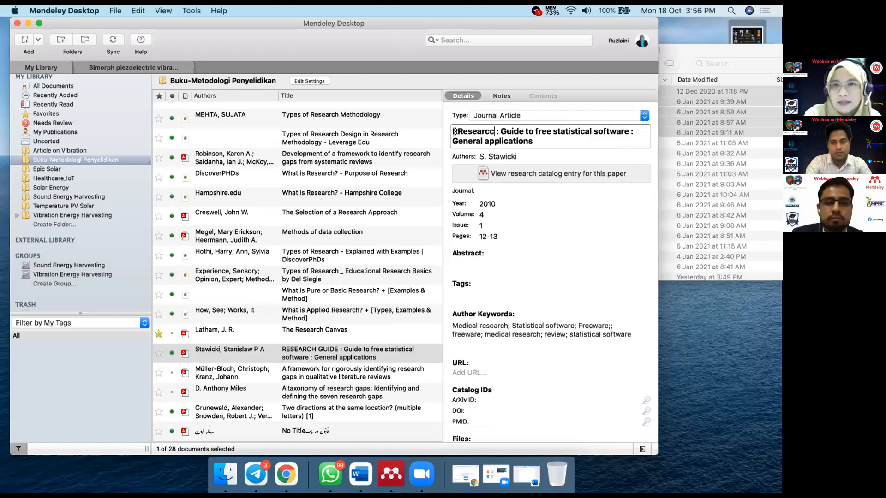
pyautogui.press('BackSpace')
pyautogui.press('BackSpace')
pyautogui.press('BackSpace')
pyautogui.press('BackSpace')
pyautogui.press('BackSpace')
pyautogui.press('BackSpace')
pyautogui.press('BackSpace')
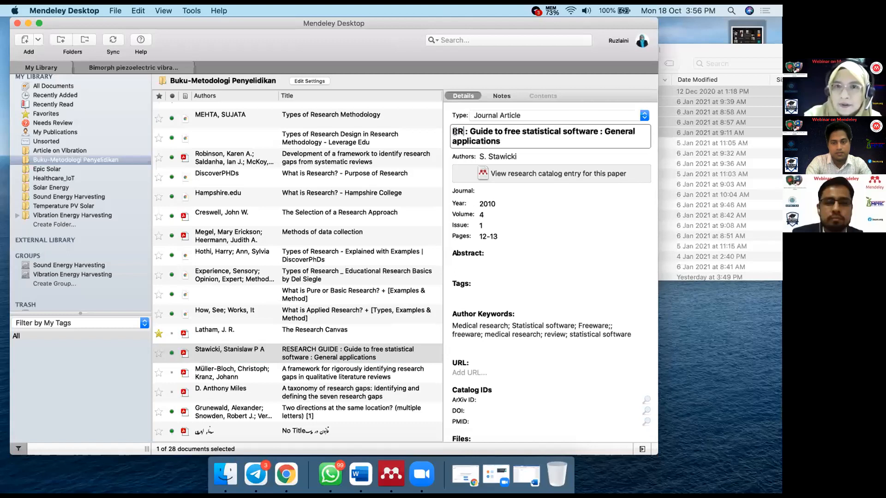
pyautogui.write('esearch')
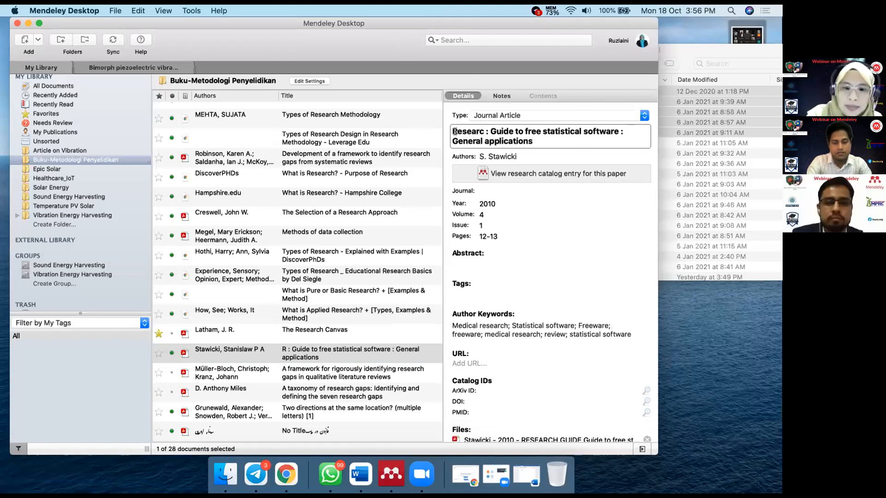
pyautogui.write(' Guide')
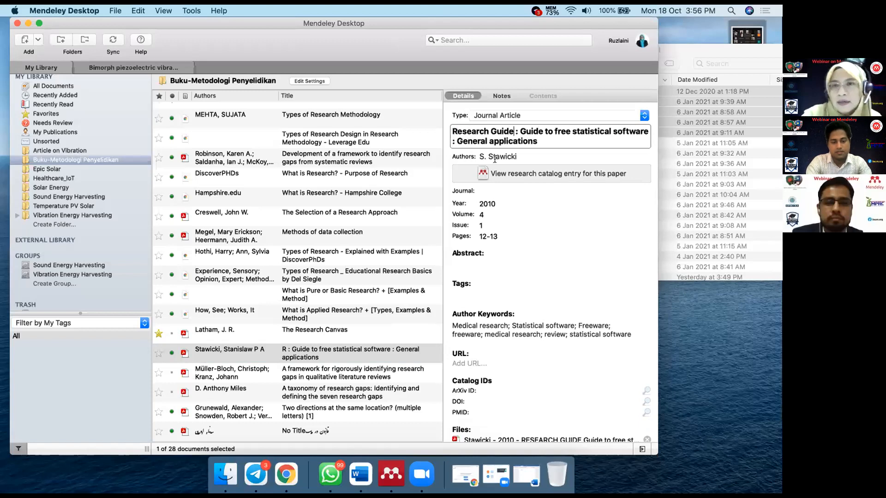
# - Commit the edited paper title and switch to Word to review the IEEE reference list at the end of the document
pyautogui.click(561, 224)
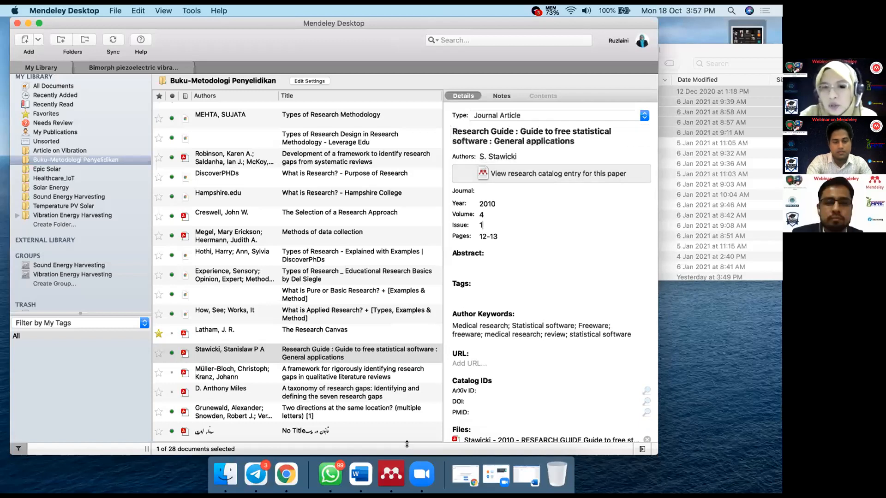
pyautogui.click(368, 476)
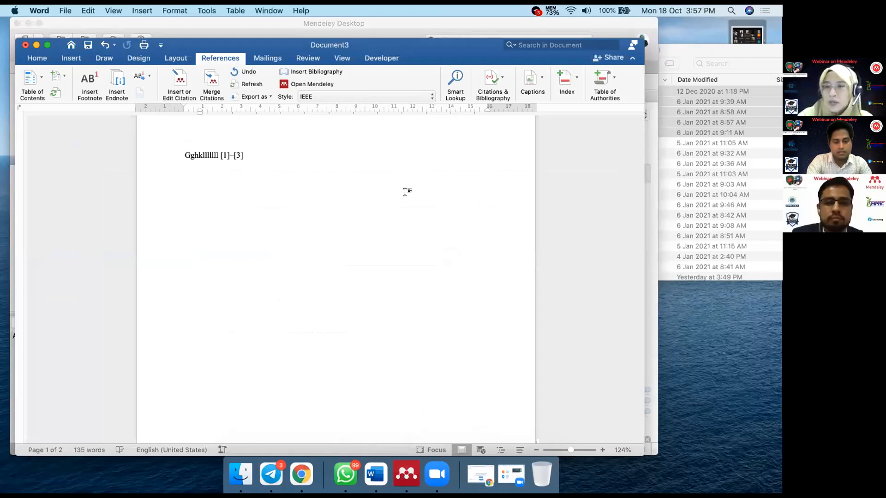
pyautogui.scroll(-10, 405, 192)
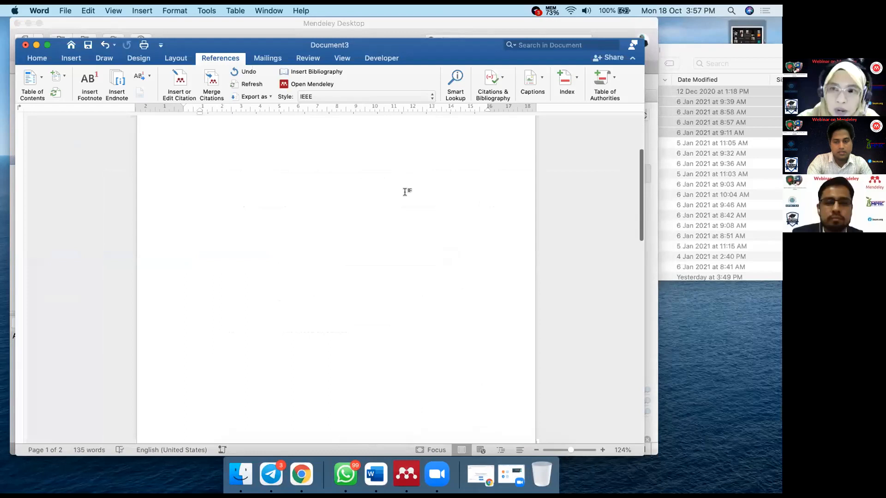
pyautogui.scroll(8, 404, 194)
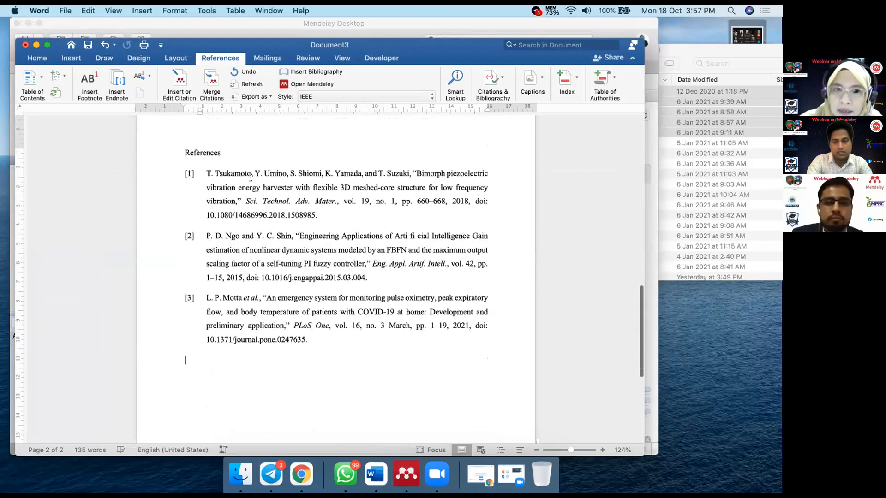
pyautogui.click(261, 355)
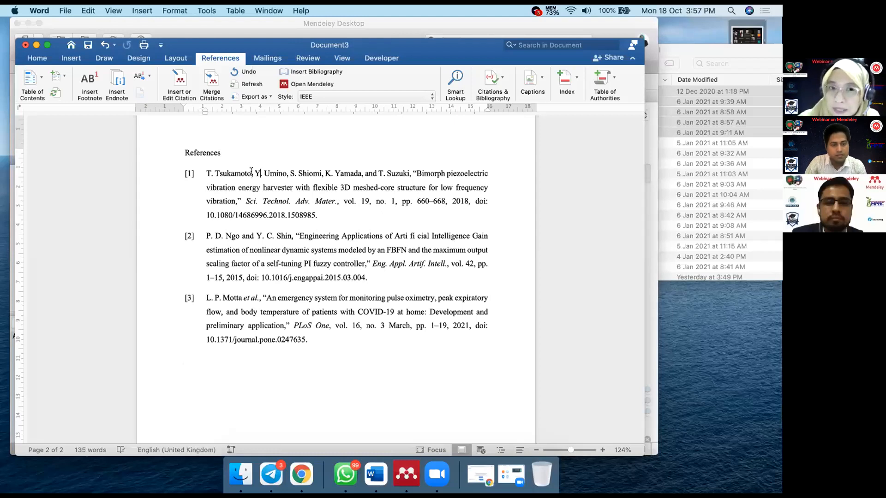
# - Return to Mendeley Desktop and review the bibliographic details of the "Research Guide" paper
pyautogui.click(405, 475)
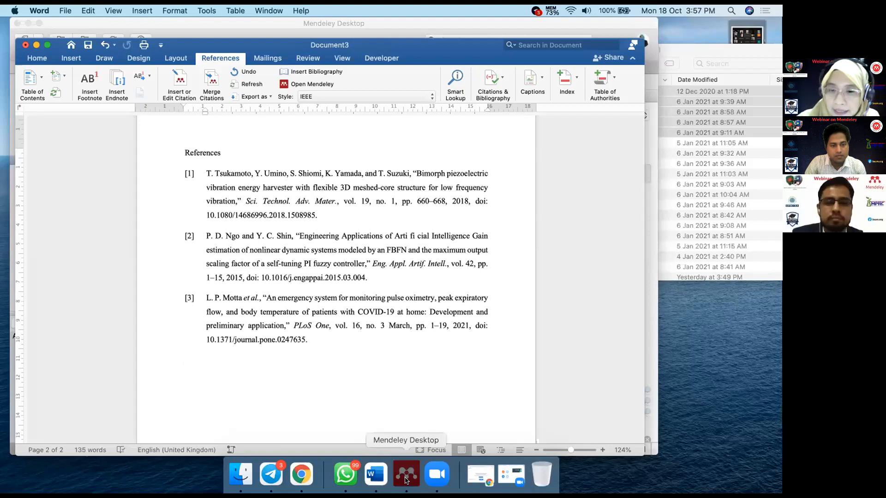
pyautogui.scroll(-1, 481, 217)
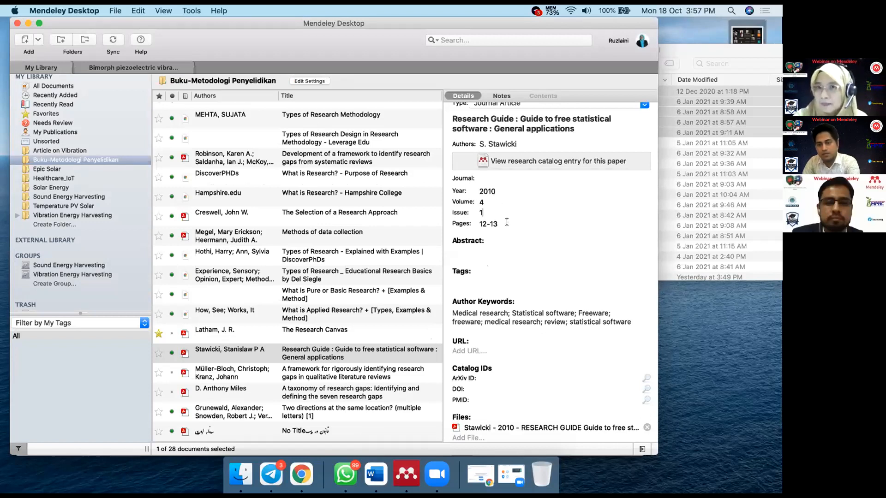
pyautogui.scroll(1, 528, 155)
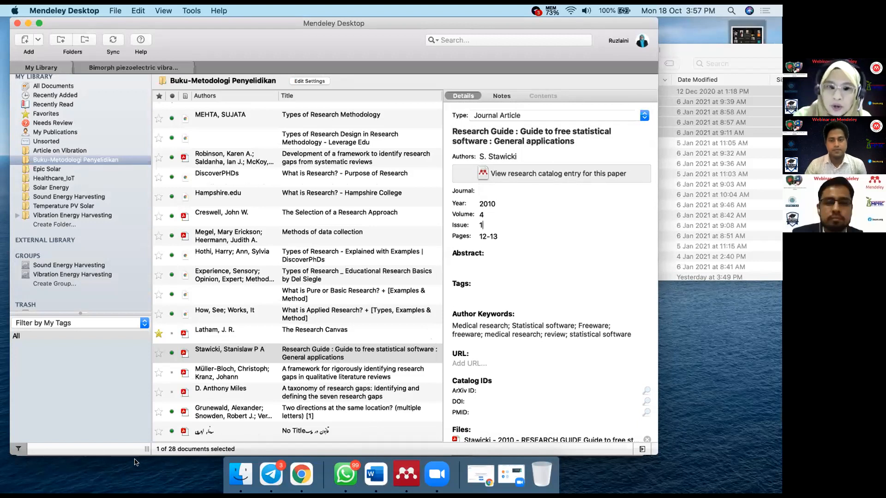
pyautogui.click(27, 23)
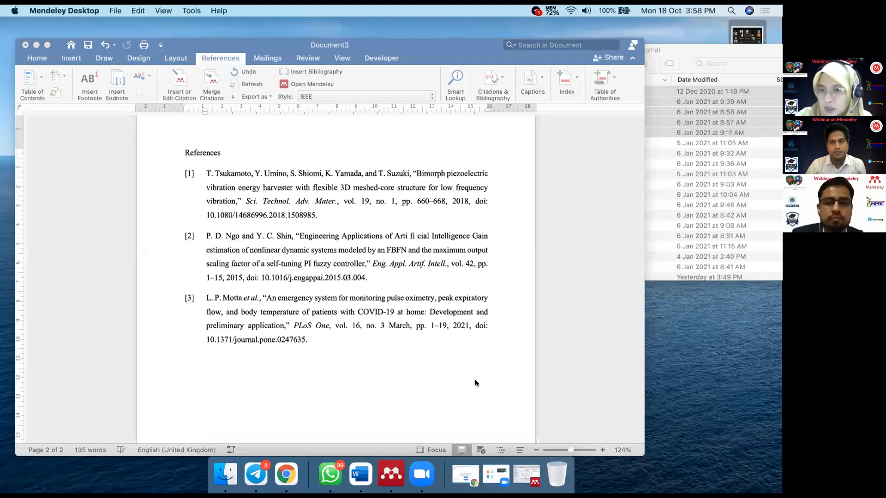
pyautogui.click(392, 474)
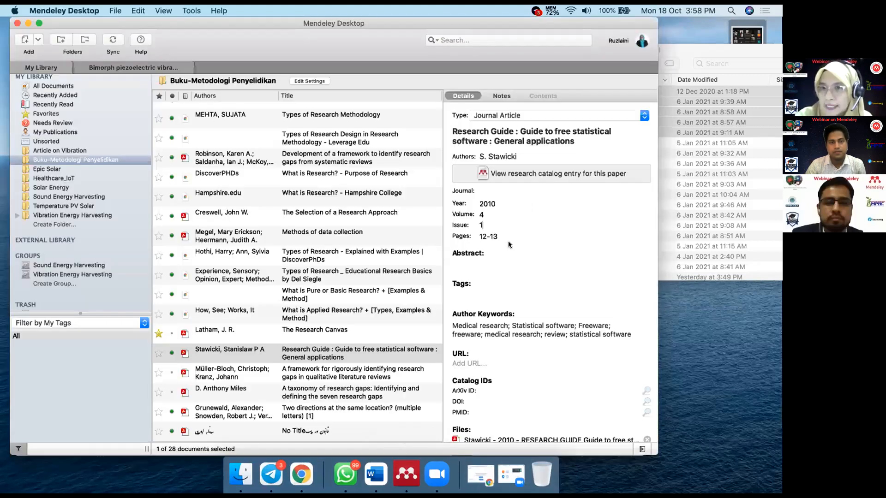
# - Try the Newspaper Article, Thesis and Book reference types on the "Research Guide" paper to compare their fields
pyautogui.click(536, 116)
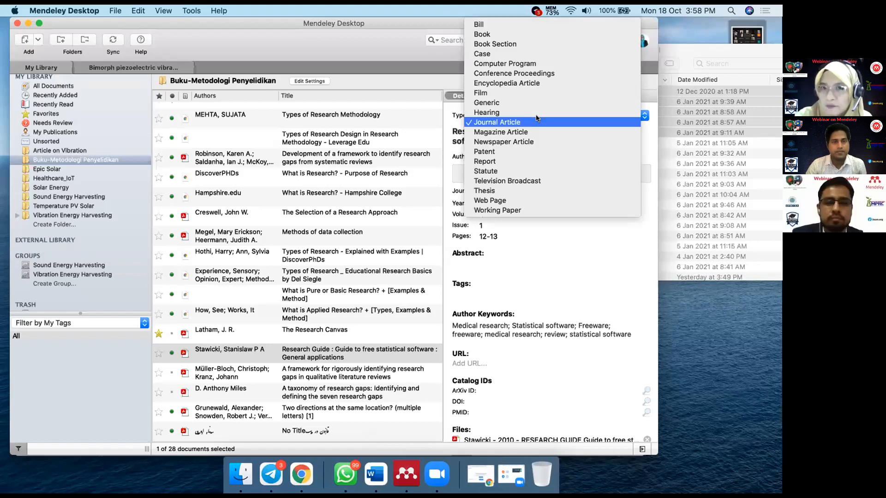
pyautogui.click(535, 142)
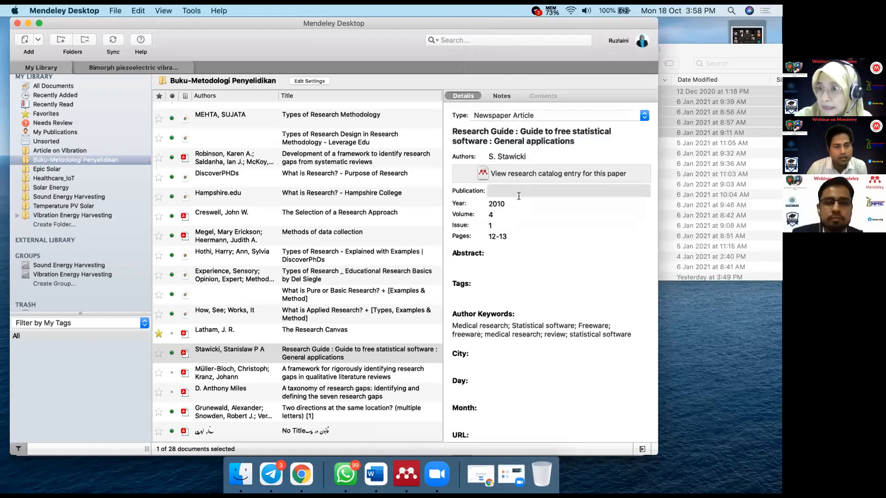
pyautogui.click(559, 114)
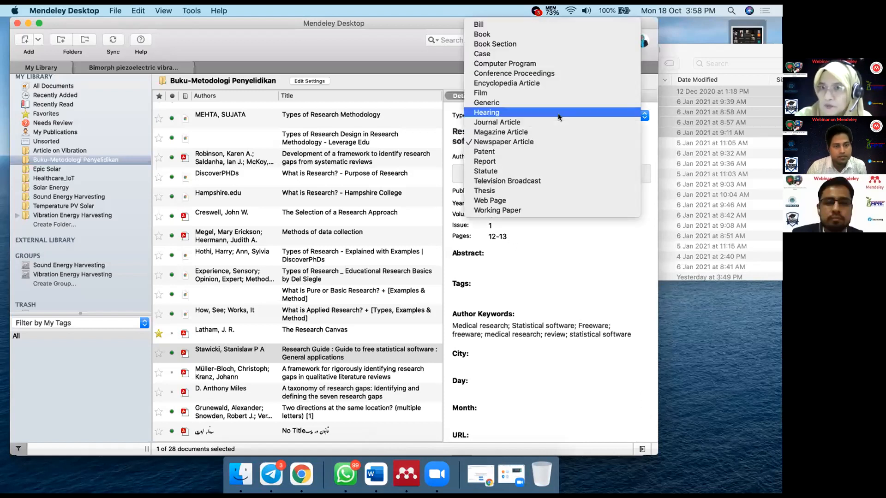
pyautogui.click(541, 191)
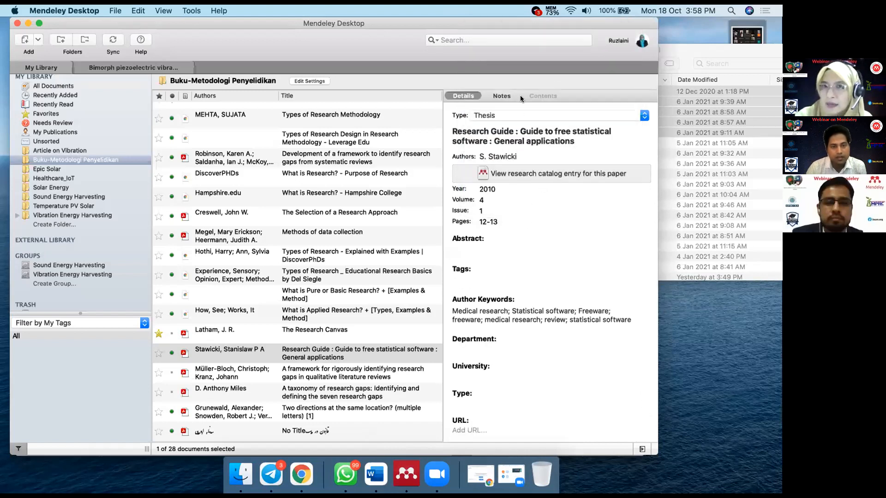
pyautogui.click(520, 115)
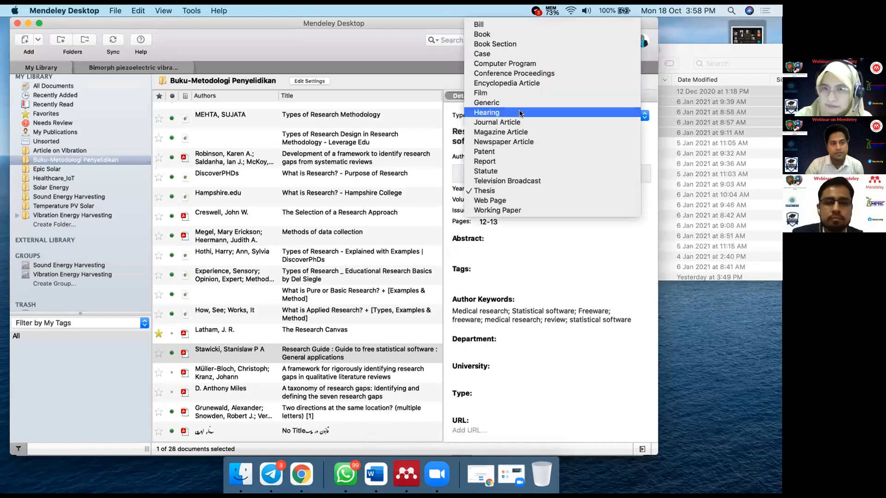
pyautogui.click(506, 33)
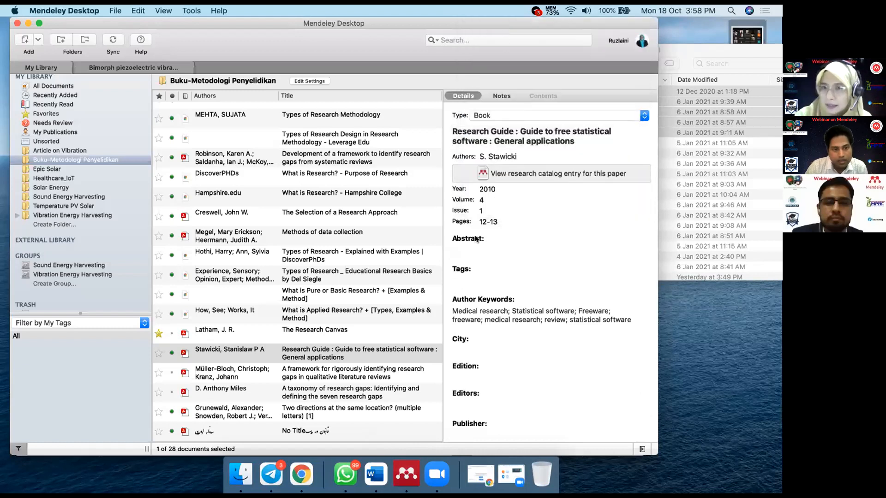
# - Set the reference type of the "Research Guide" paper to Web Page
pyautogui.click(521, 115)
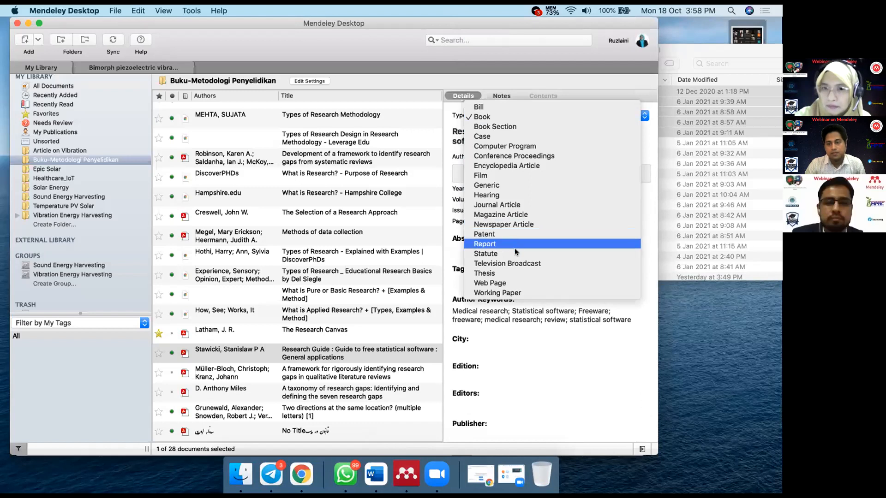
pyautogui.click(516, 279)
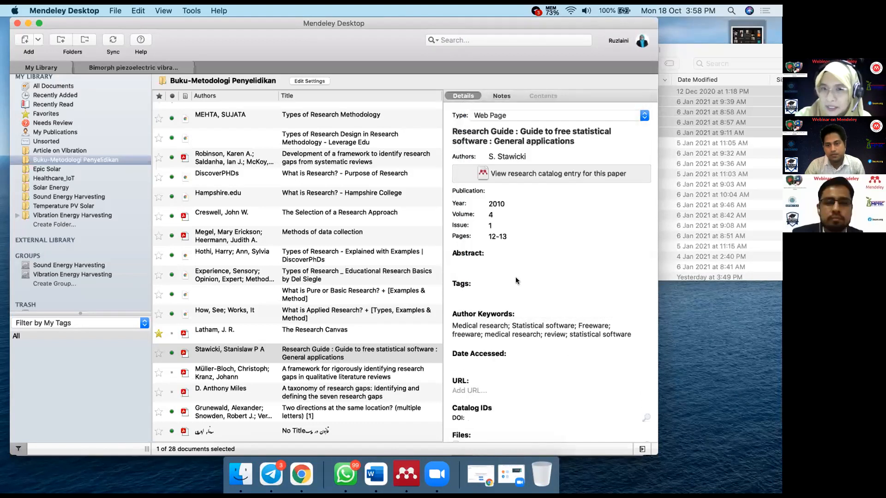
pyautogui.click(555, 236)
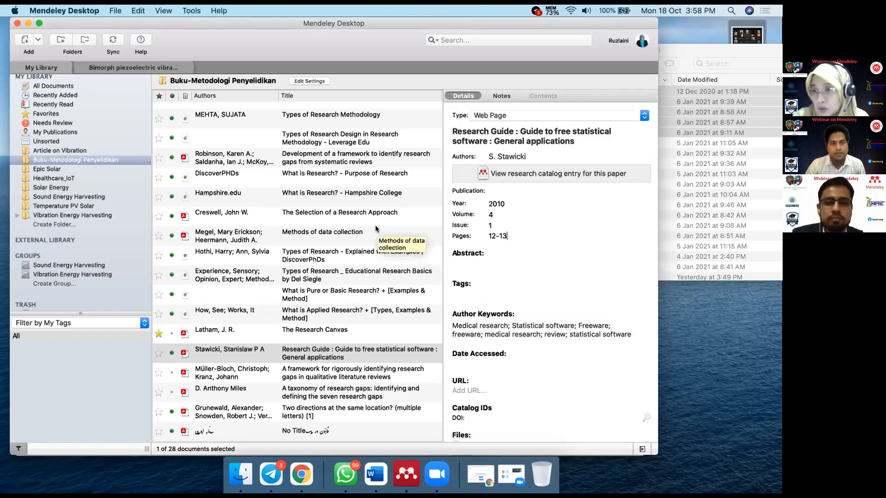
# - Select the "Methods of data collection" paper and hide the document details so the list shows year, publication and added date
pyautogui.click(337, 235)
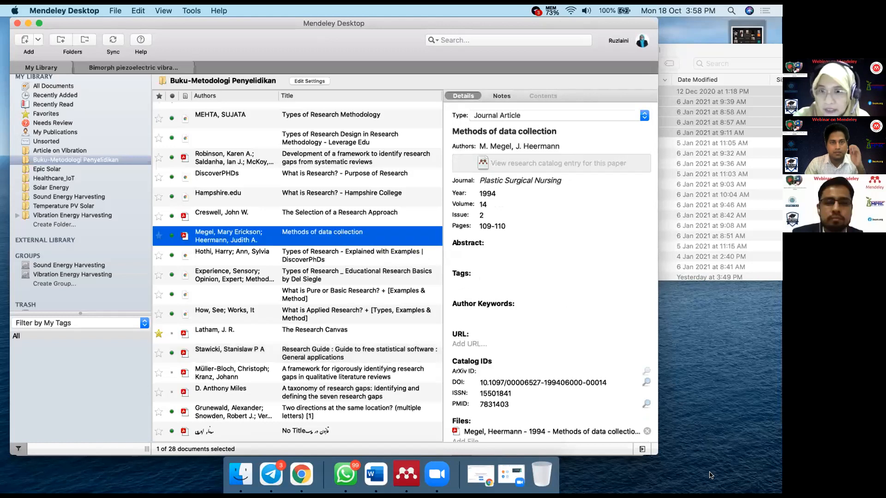
pyautogui.click(642, 449)
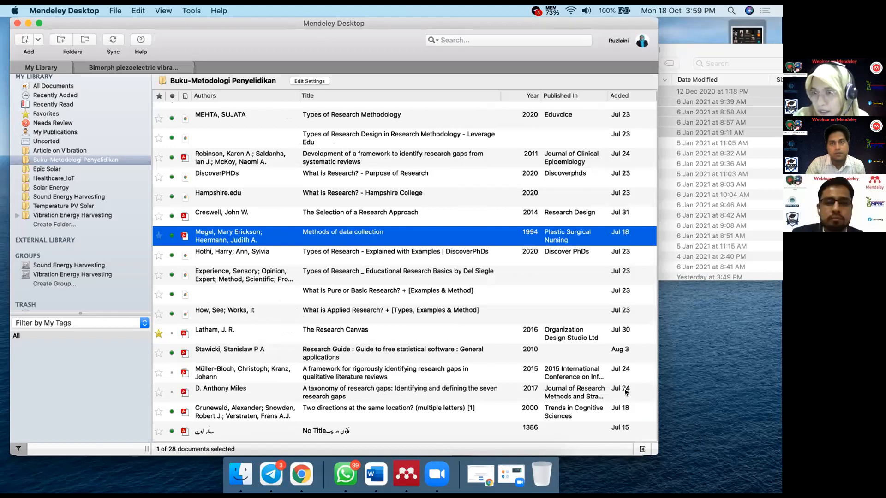
pyautogui.click(641, 450)
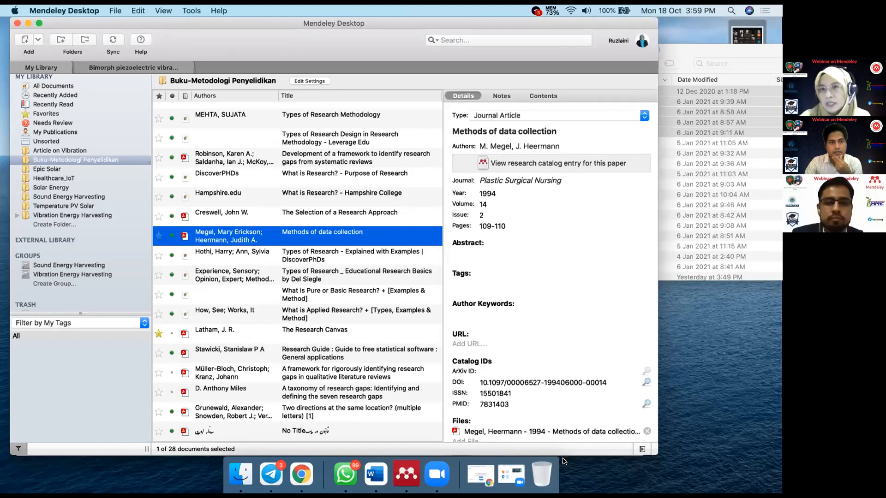
pyautogui.click(642, 449)
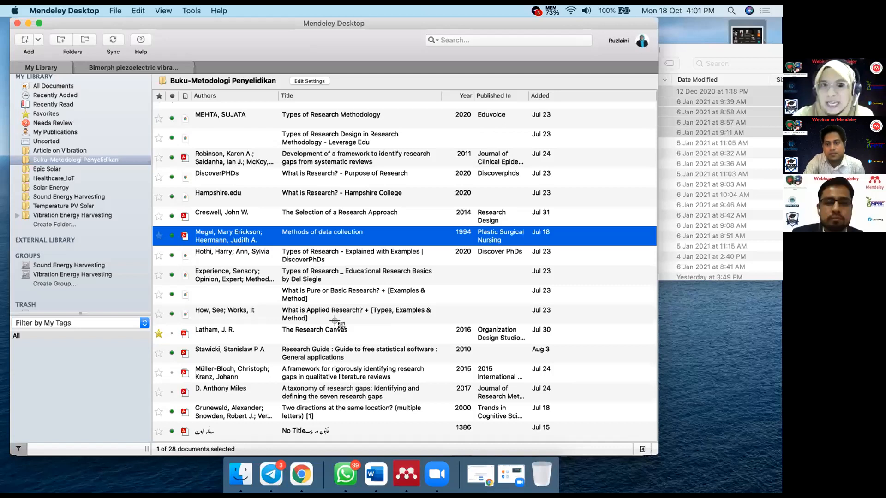
pyautogui.press('Escape')
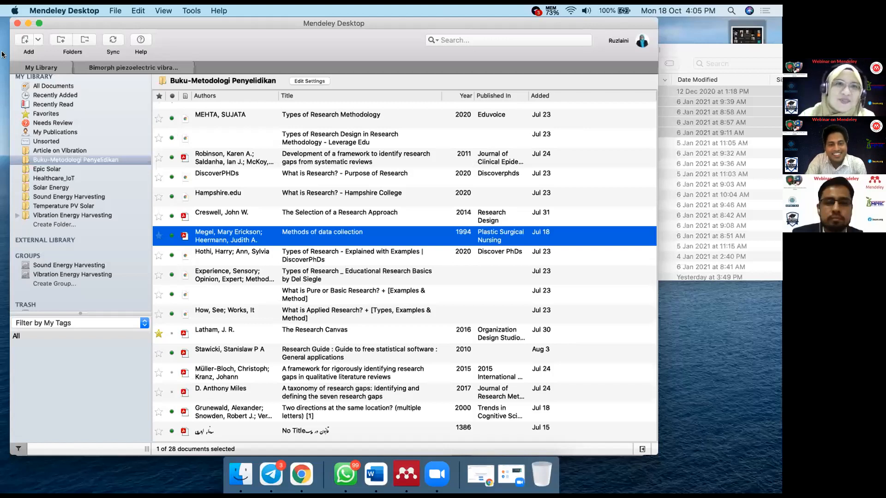
# - Show all documents in the library and check them for duplicates
pyautogui.click(181, 11)
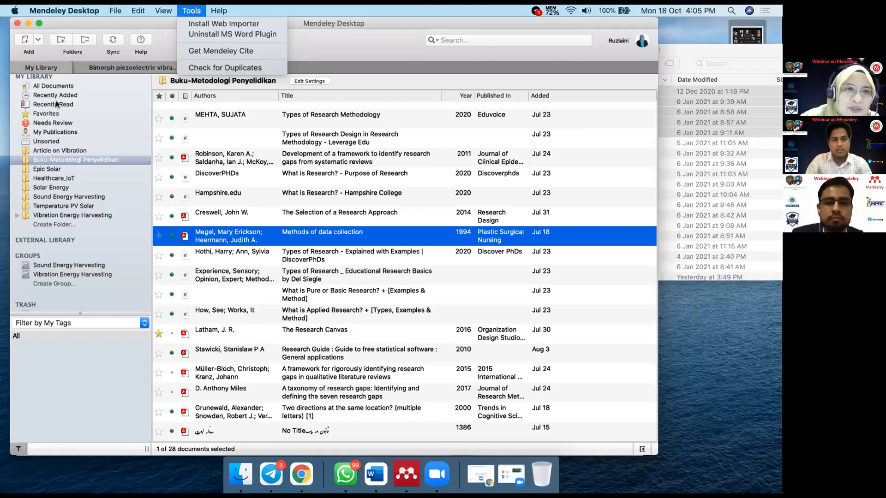
pyautogui.click(57, 87)
pyautogui.click(57, 87)
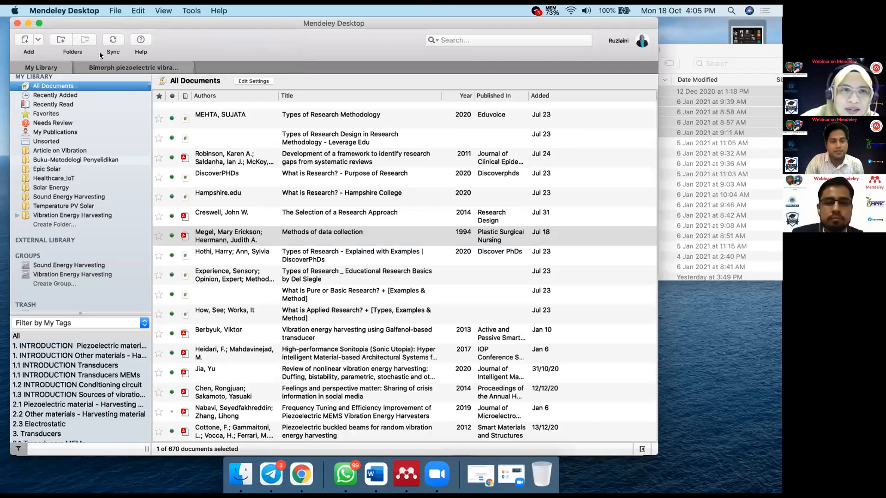
pyautogui.click(197, 10)
pyautogui.click(206, 66)
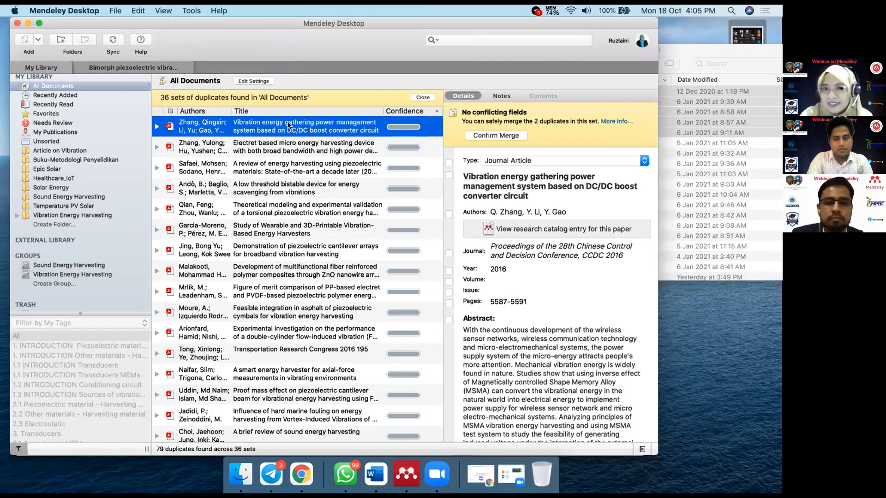
# - Merge the duplicates of "Vibration energy gathering power management system based on DC/DC boost converter circuit" and close the duplicates view
pyautogui.click(286, 148)
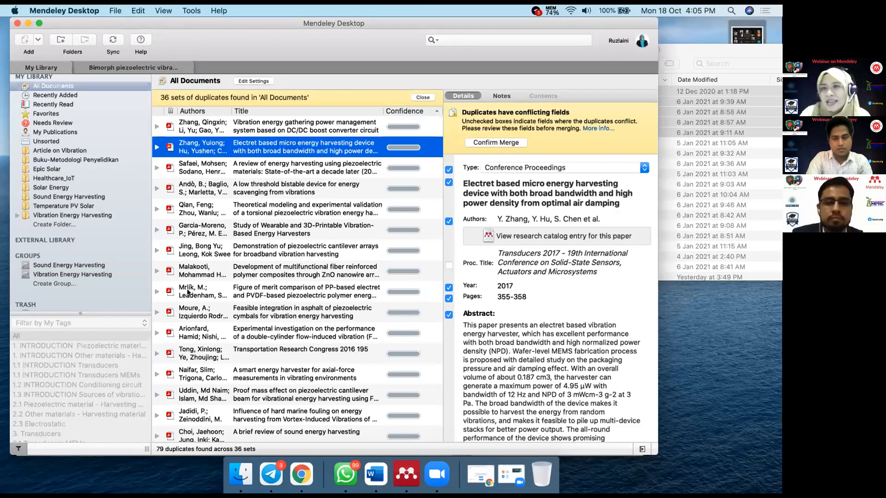
pyautogui.click(295, 128)
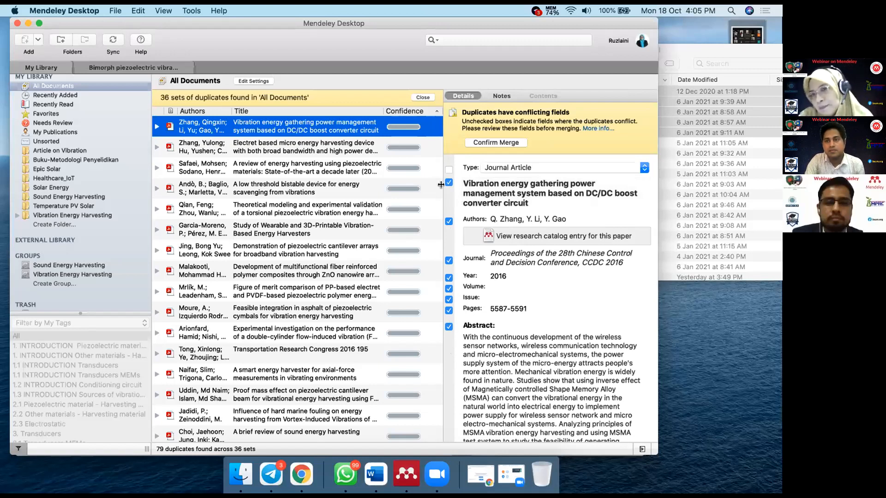
pyautogui.click(500, 142)
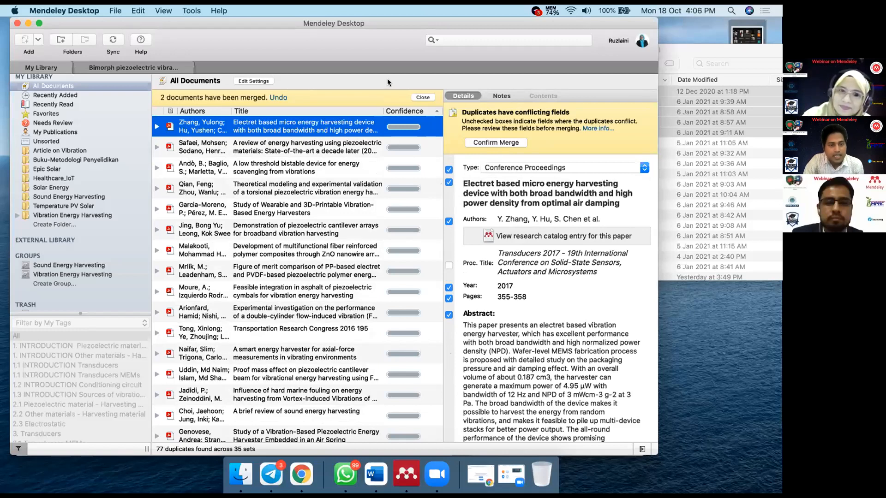
pyautogui.click(423, 96)
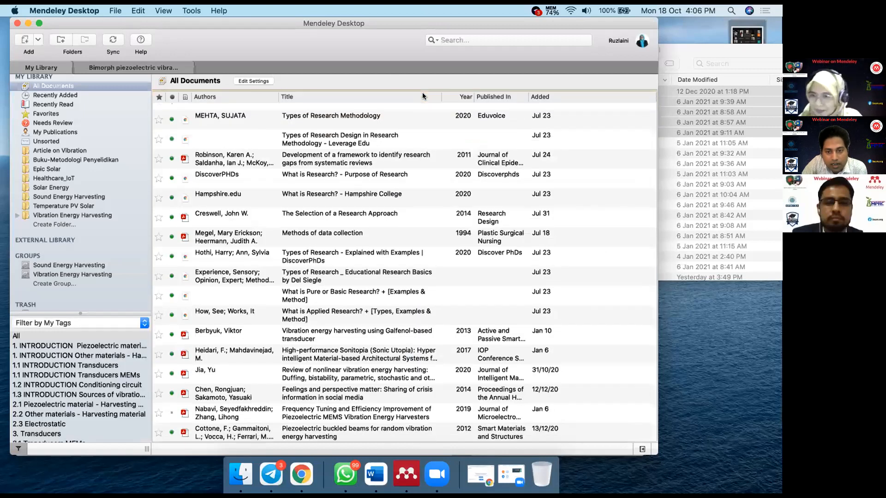